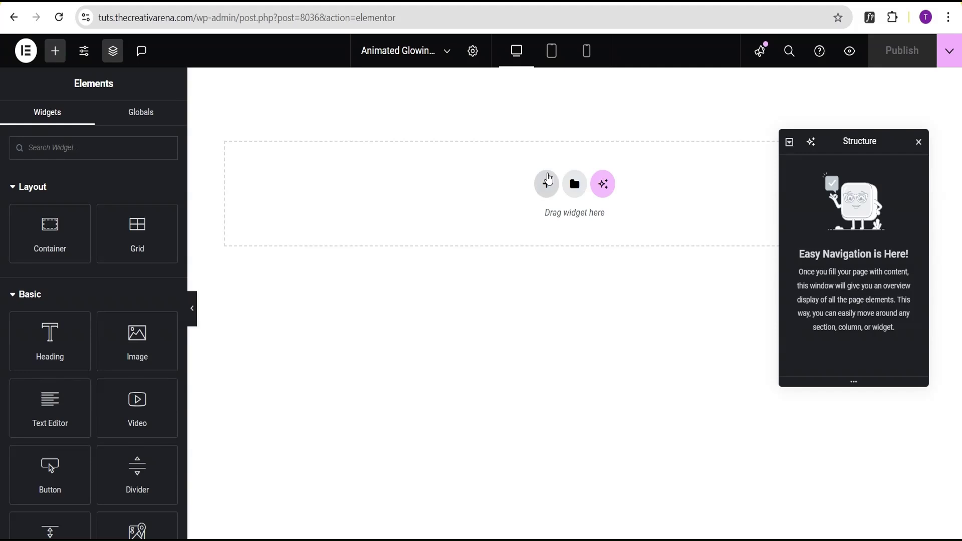
Step: Add a single-column flexbox container with 100vh minimum height and content centred both ways
left_click(546, 185)
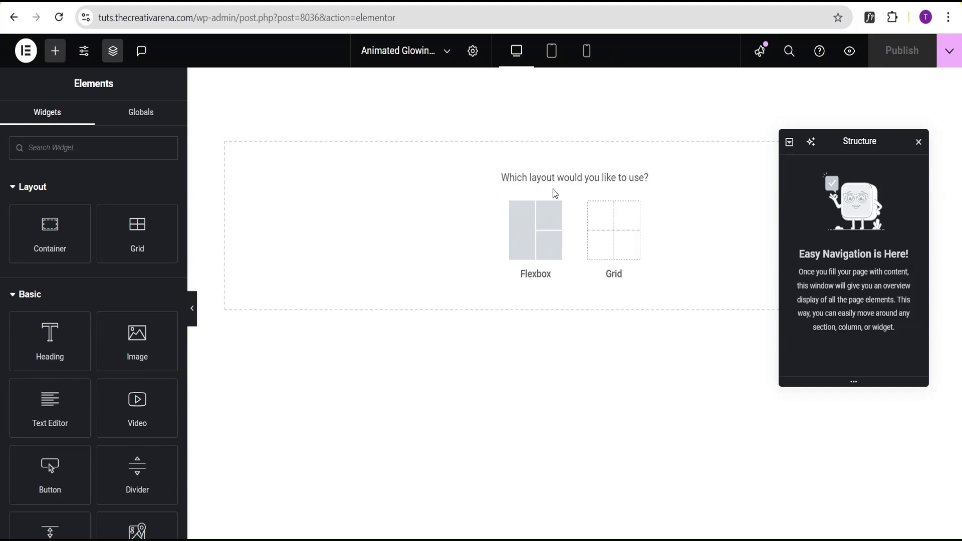
left_click(535, 234)
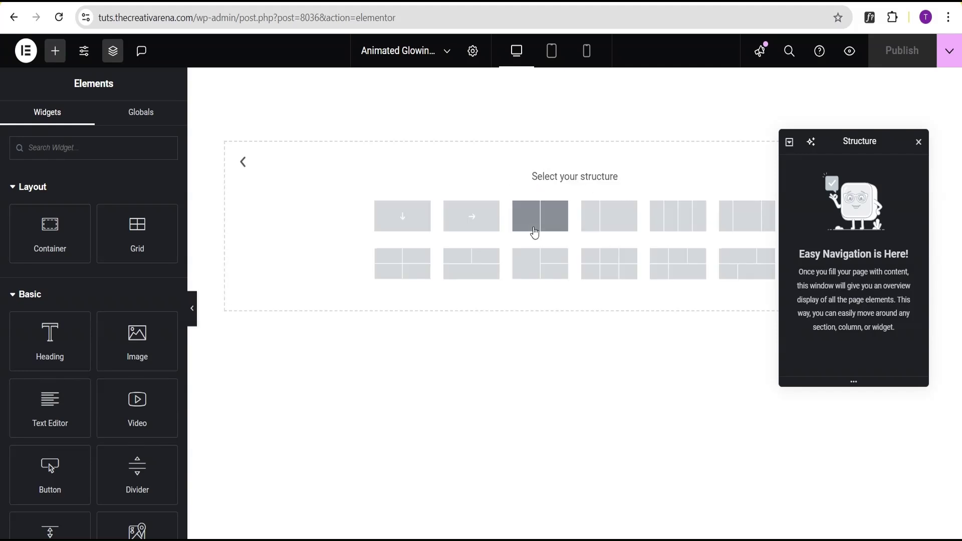
left_click(403, 217)
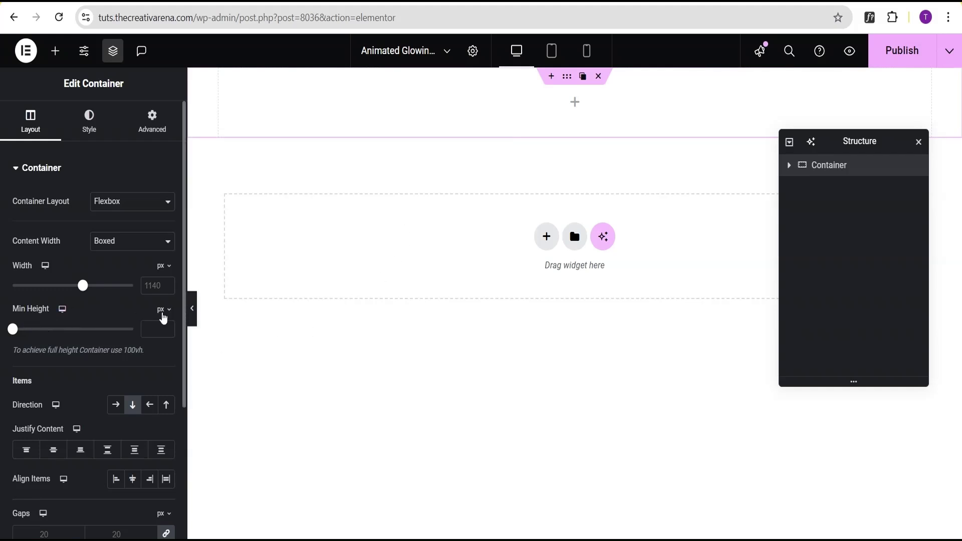
left_click(161, 309)
left_click(160, 372)
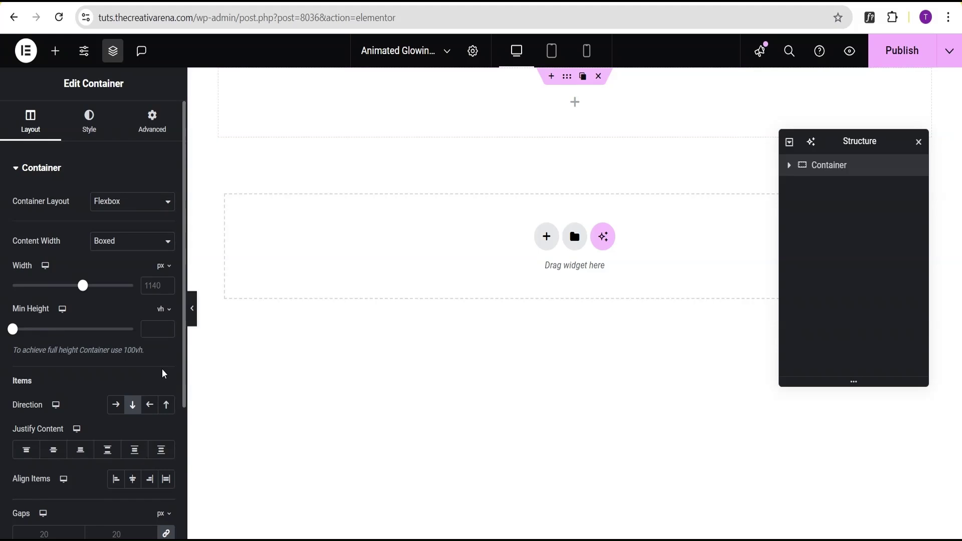
left_click_drag(12, 328, 134, 330)
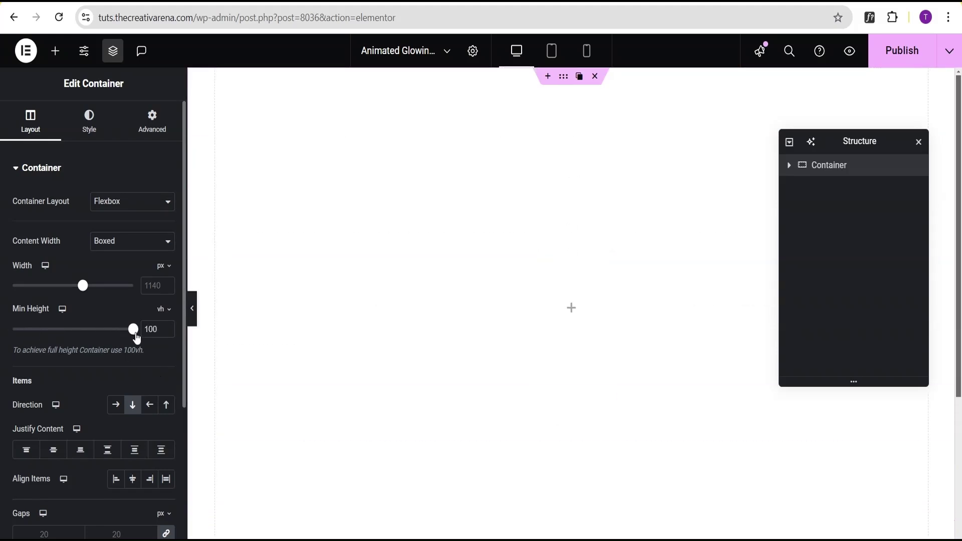
left_click(60, 449)
left_click(132, 481)
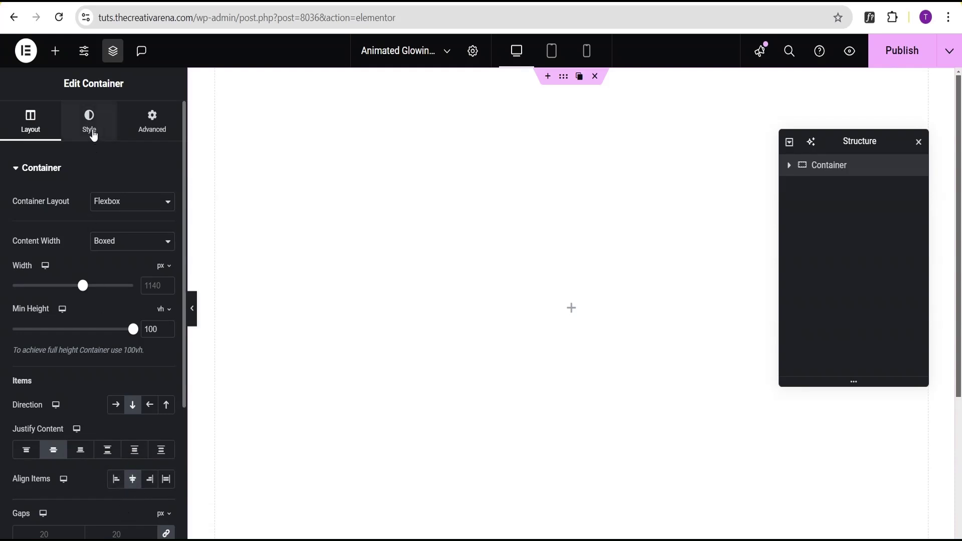
Step: Give the container a solid near-black #020101 background
left_click(92, 135)
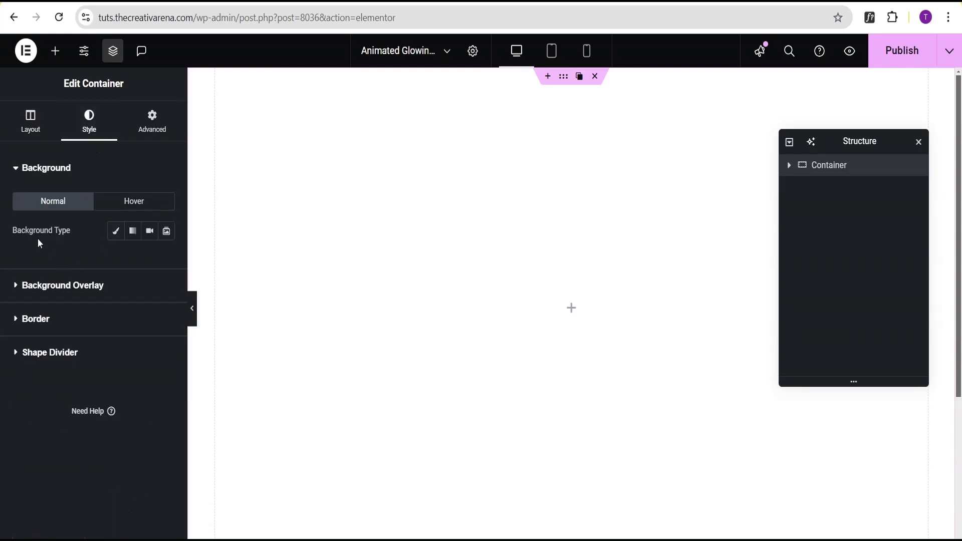
left_click(115, 233)
left_click(166, 260)
left_click(166, 420)
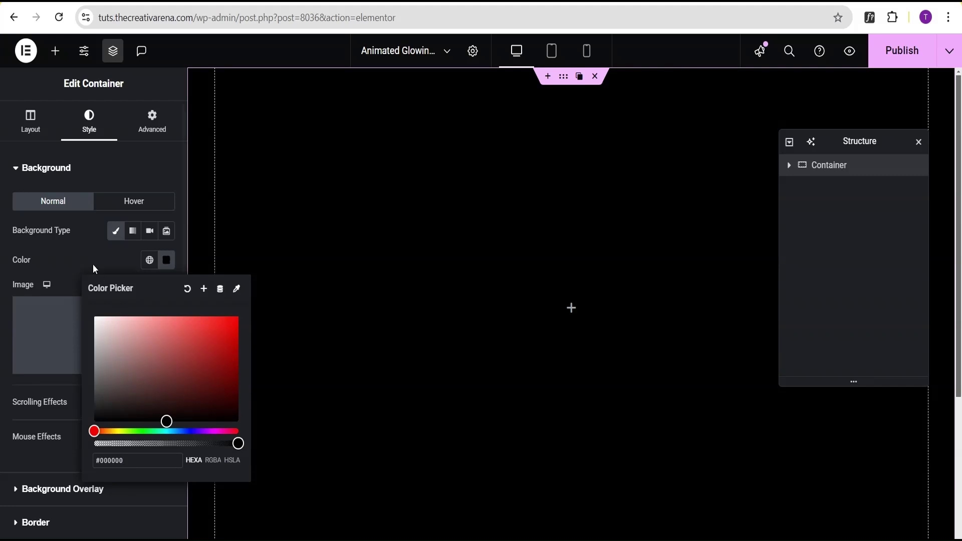
left_click(83, 250)
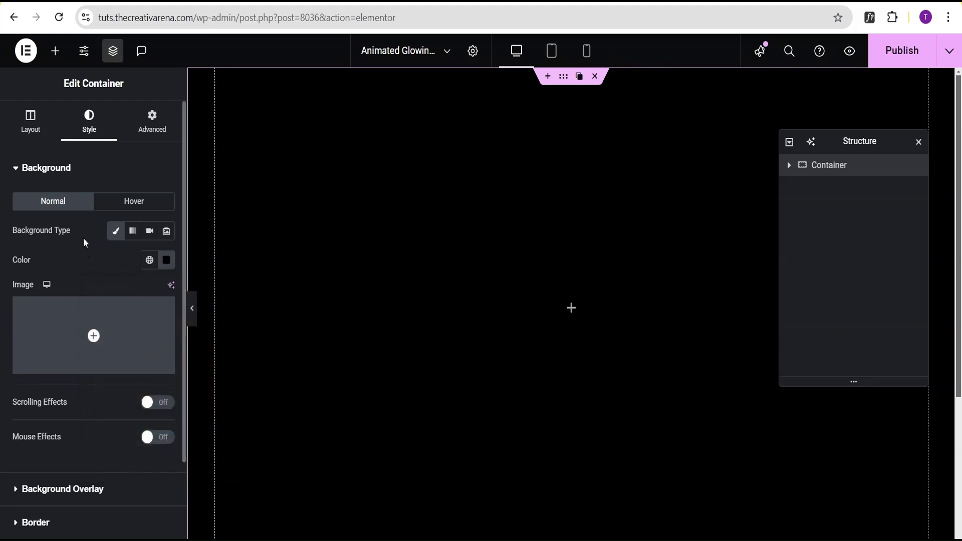
left_click(55, 50)
scroll(75, 451, "down", 2)
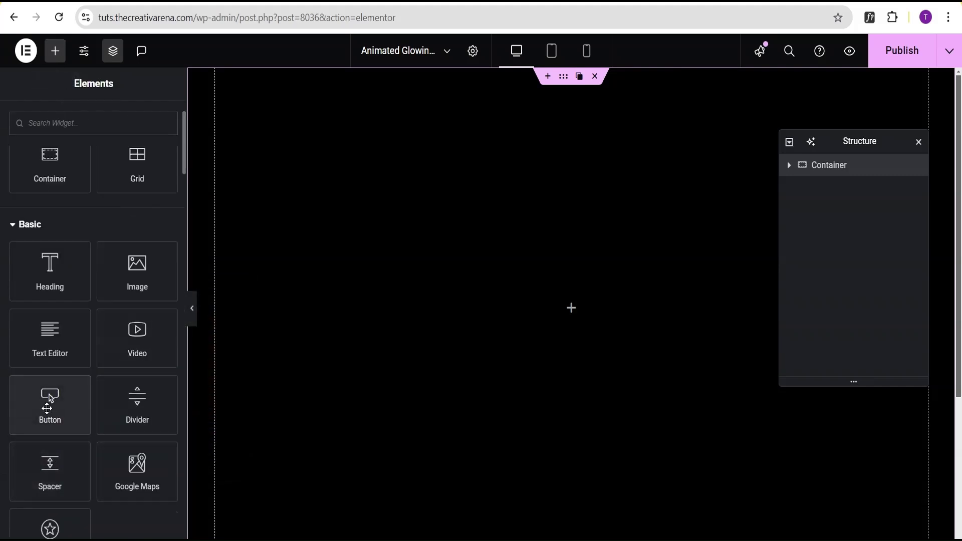
Step: Drop a Button widget into the container and set its text size to 1.5rem
left_click_drag(50, 398, 509, 348)
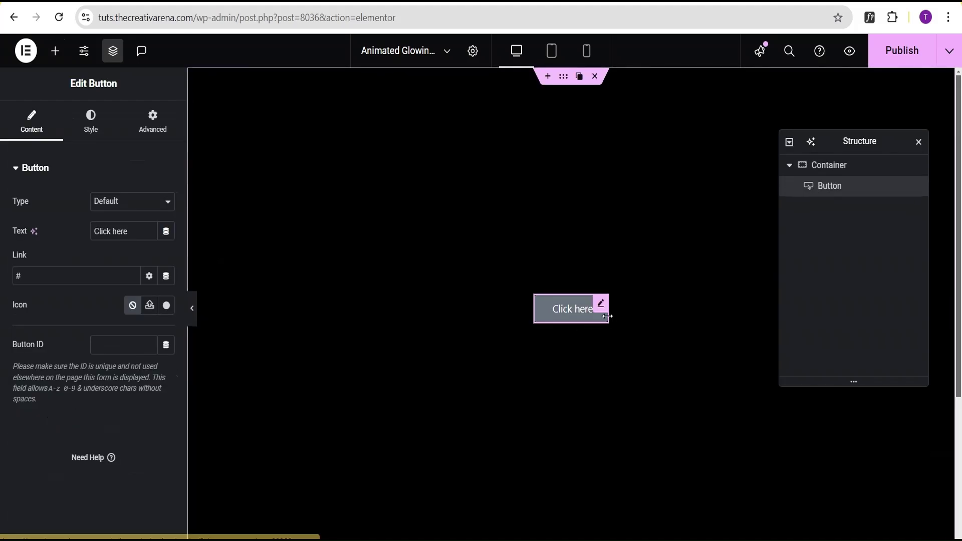
left_click(94, 132)
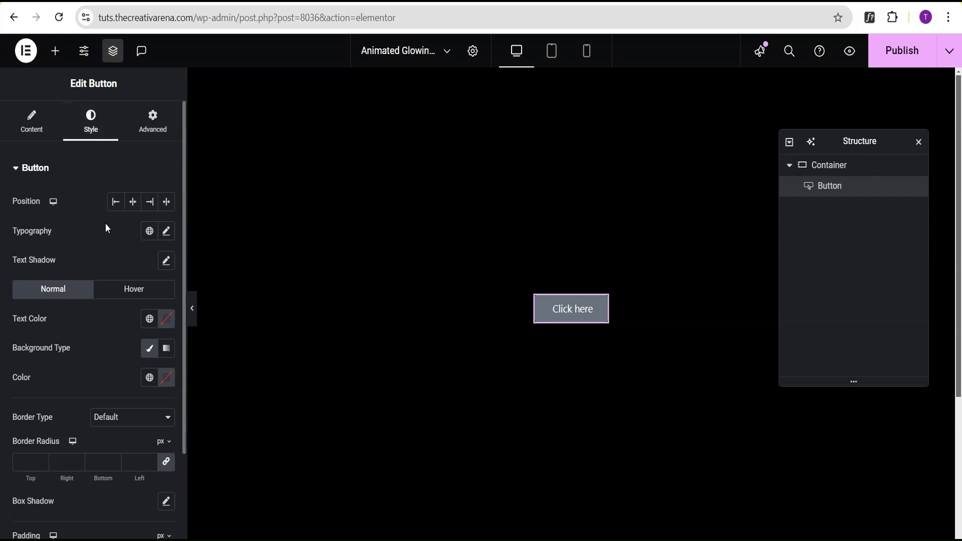
left_click(167, 234)
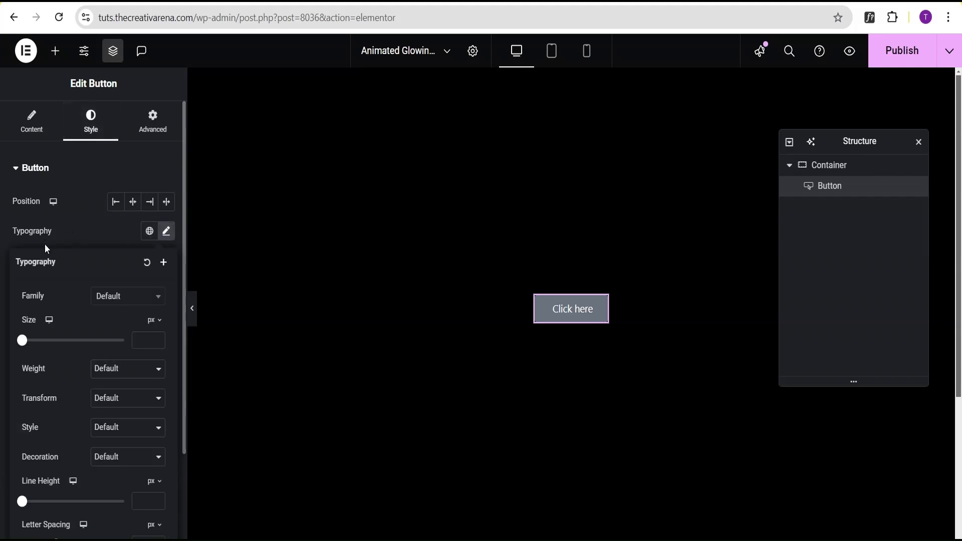
left_click(155, 321)
left_click(151, 363)
type("1.5")
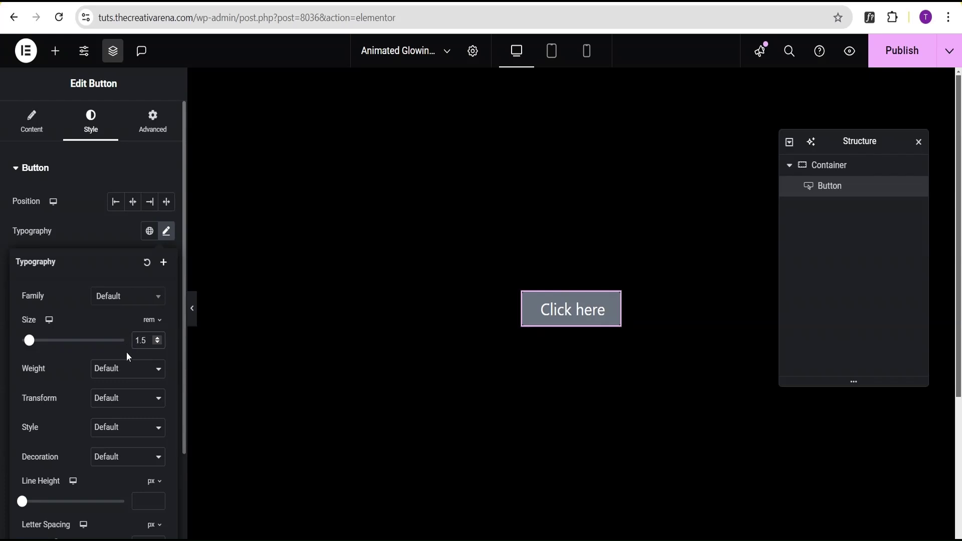
left_click(95, 230)
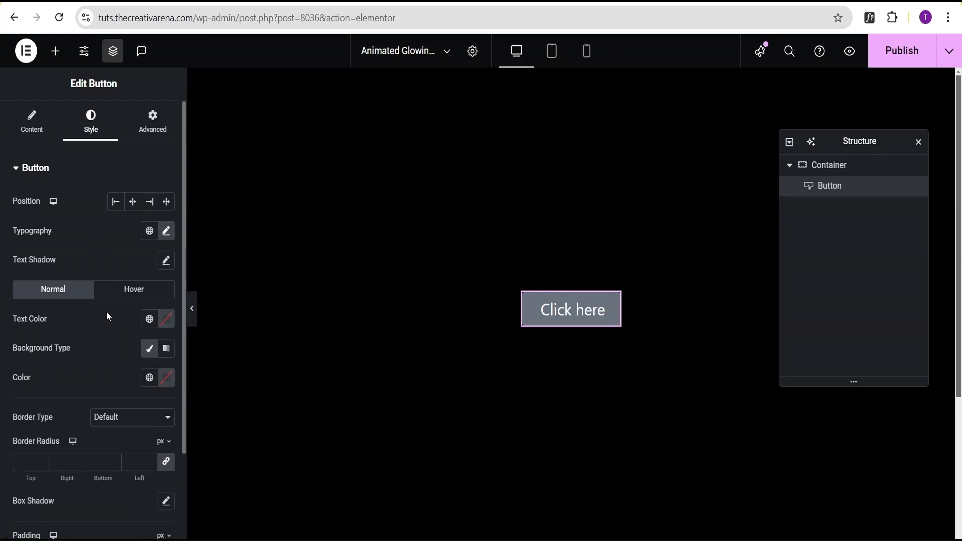
scroll(106, 351, "down", 3)
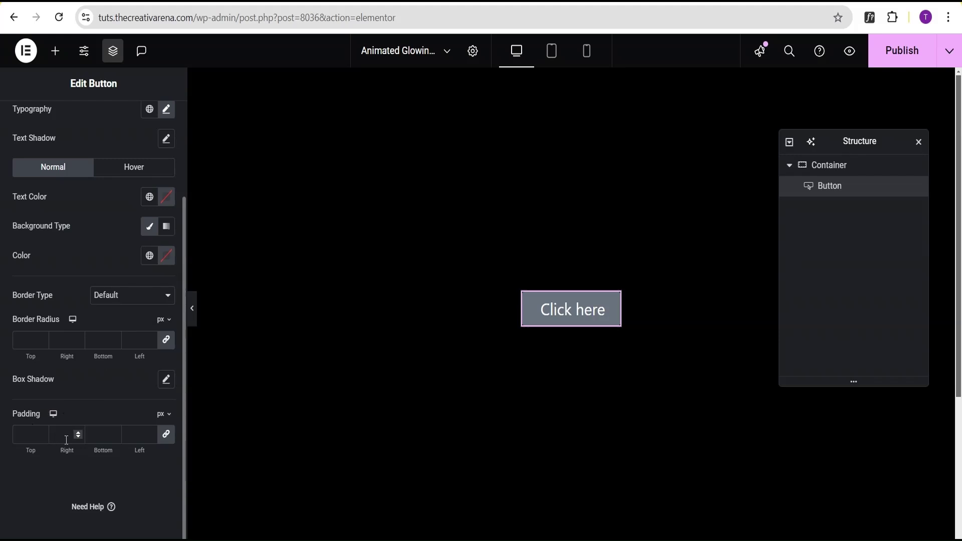
Step: Set the button padding to 20px top/bottom and 40px left/right, then preview it
left_click(167, 436)
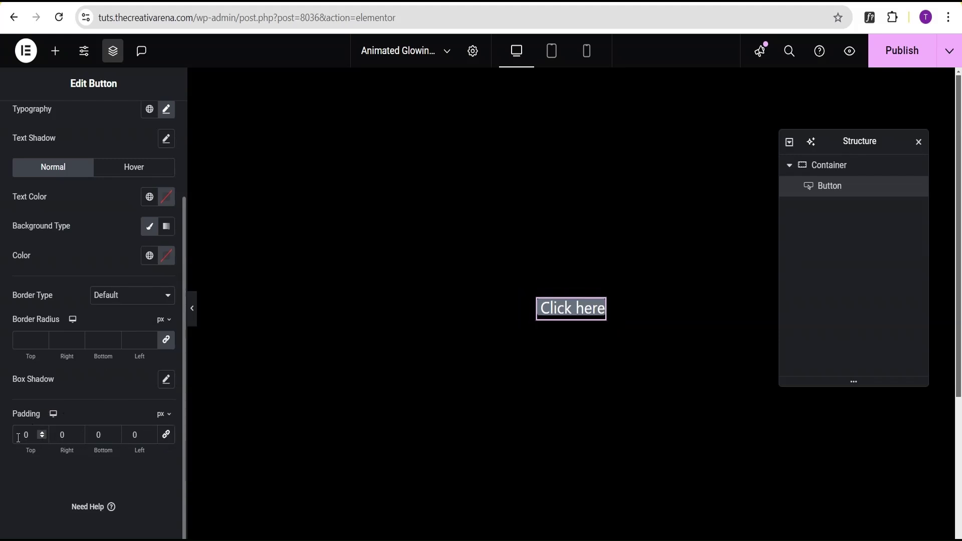
type("2")
left_click(59, 435)
type("4")
left_click(96, 437)
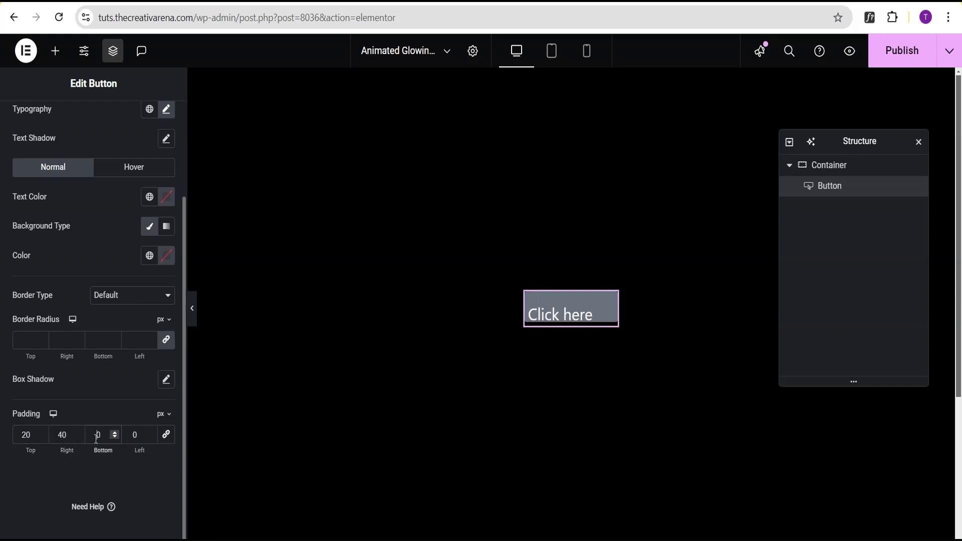
type("2")
left_click(130, 435)
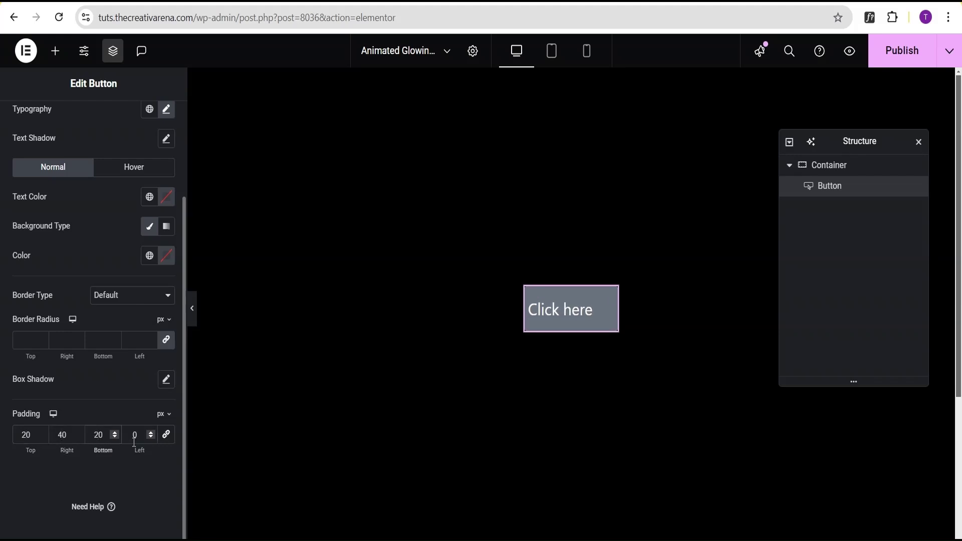
type("4")
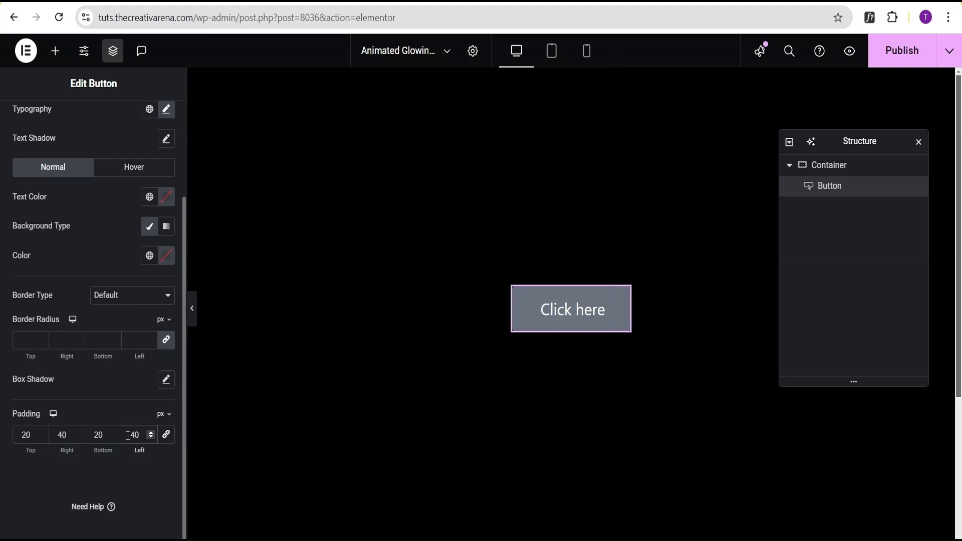
left_click(191, 308)
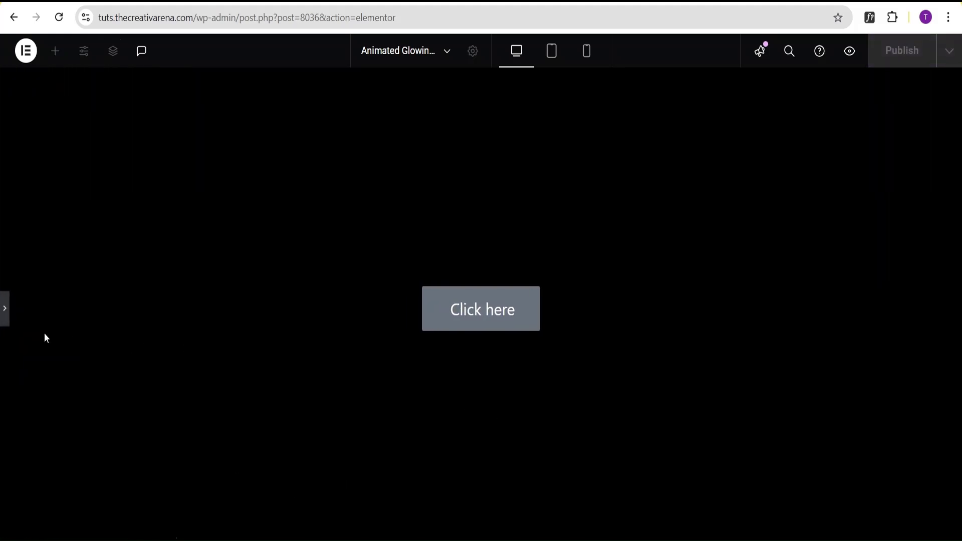
left_click(3, 311)
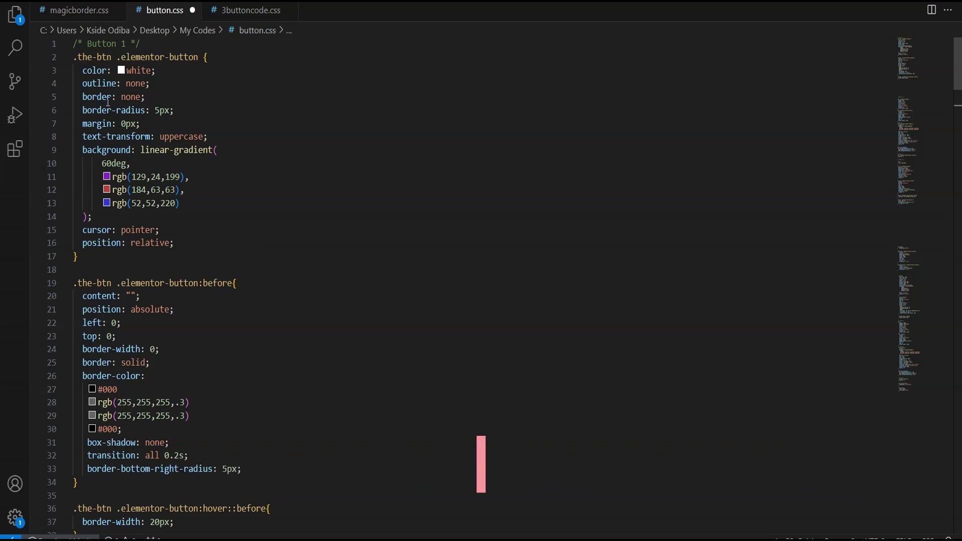
left_click_drag(75, 46, 146, 427)
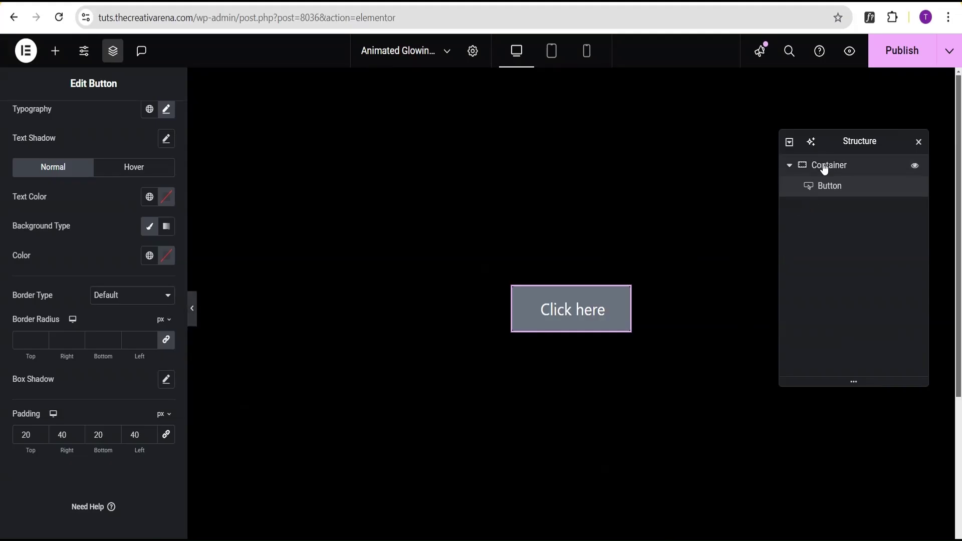
Step: Paste the Button 1 gradient CSS into the container's Custom CSS and copy the class name the-btn
left_click(835, 170)
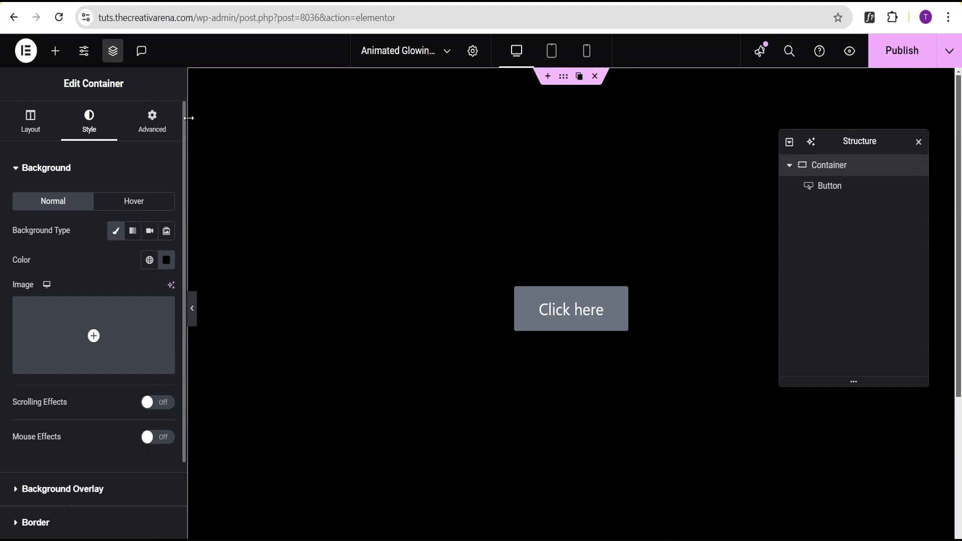
left_click(152, 120)
left_click(141, 169)
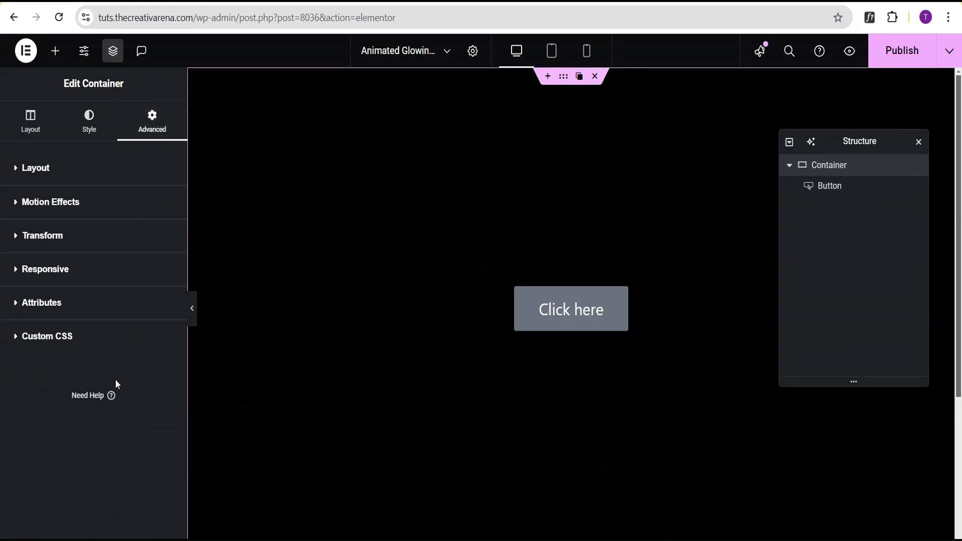
left_click(92, 337)
scroll(85, 386, "down", 1)
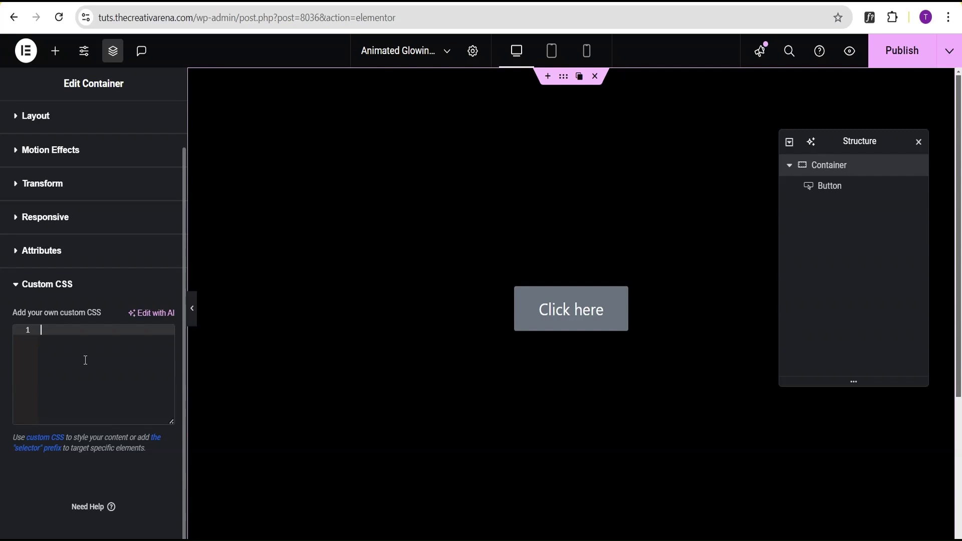
key("ctrl+v")
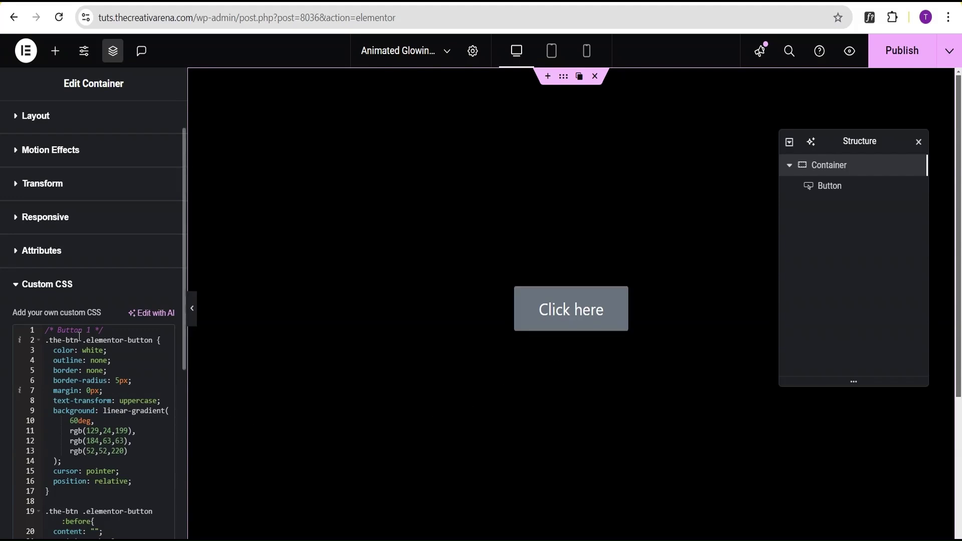
left_click_drag(79, 342, 50, 341)
key("ctrl+c")
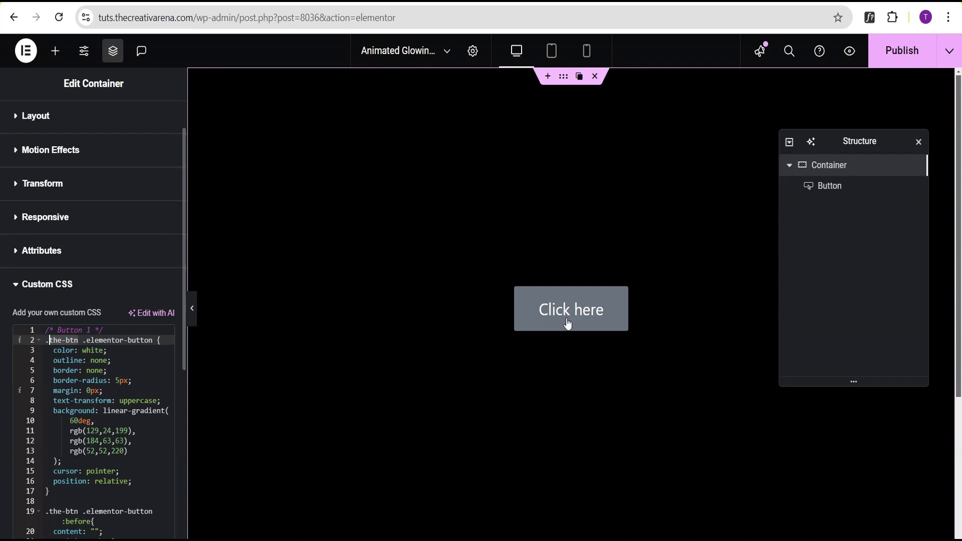
left_click(845, 192)
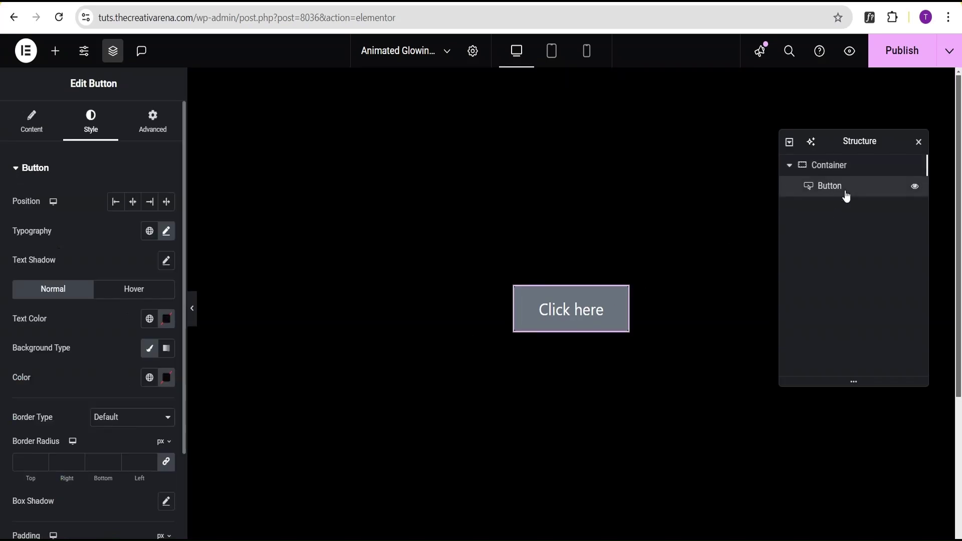
Step: Give the button the CSS class the-btn, preview its gradient, and bring the sidebar back
left_click(156, 133)
scroll(127, 281, "down", 10)
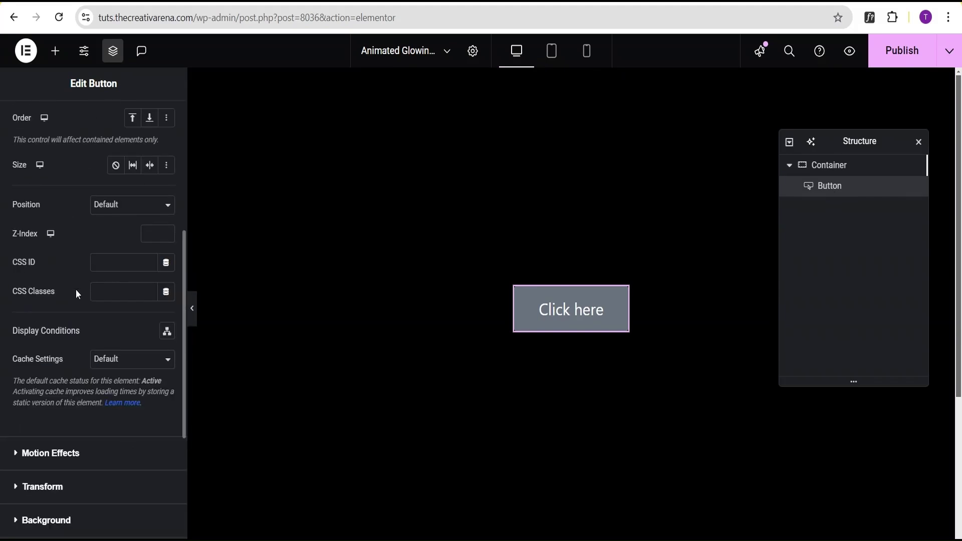
left_click(108, 294)
key("ctrl+v")
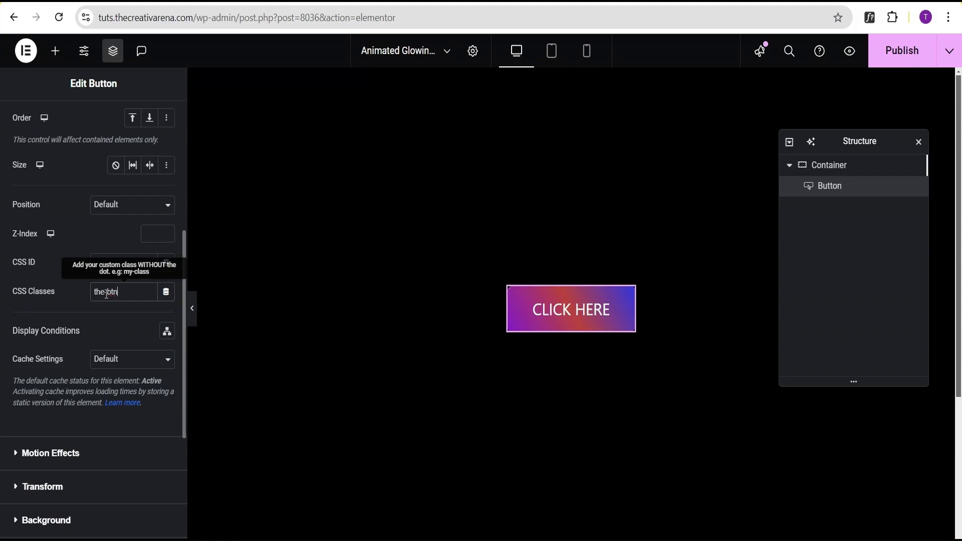
left_click(193, 309)
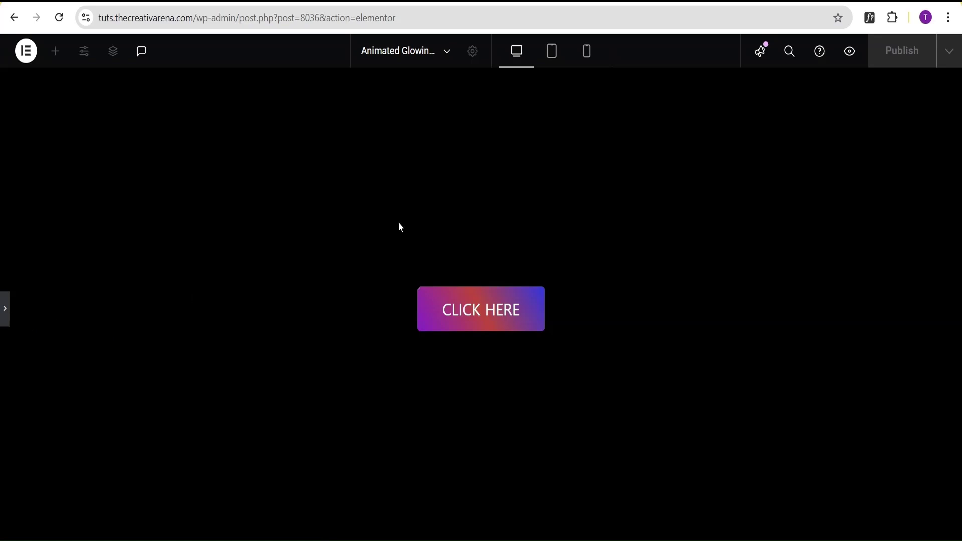
left_click(5, 308)
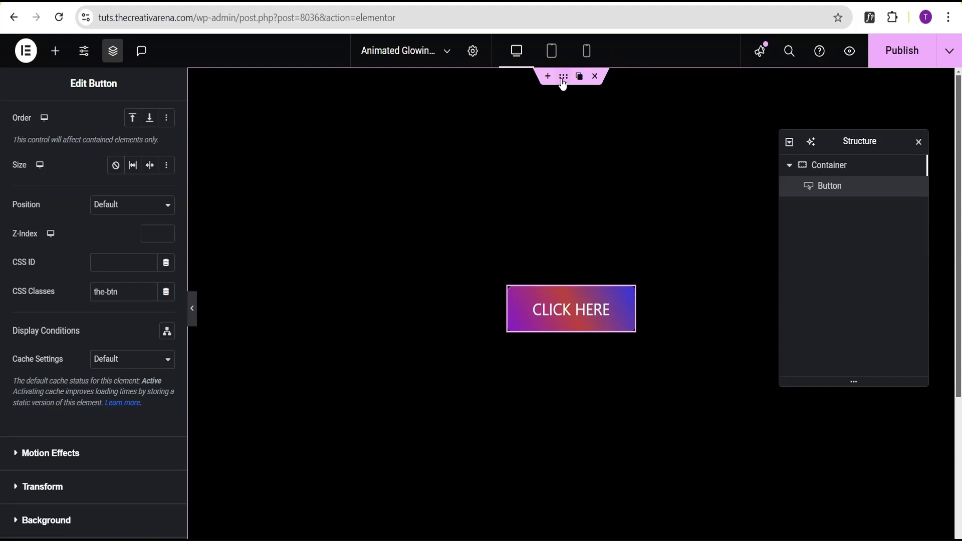
Step: Change the container's background colour from black to white #FFFFFF
left_click(857, 173)
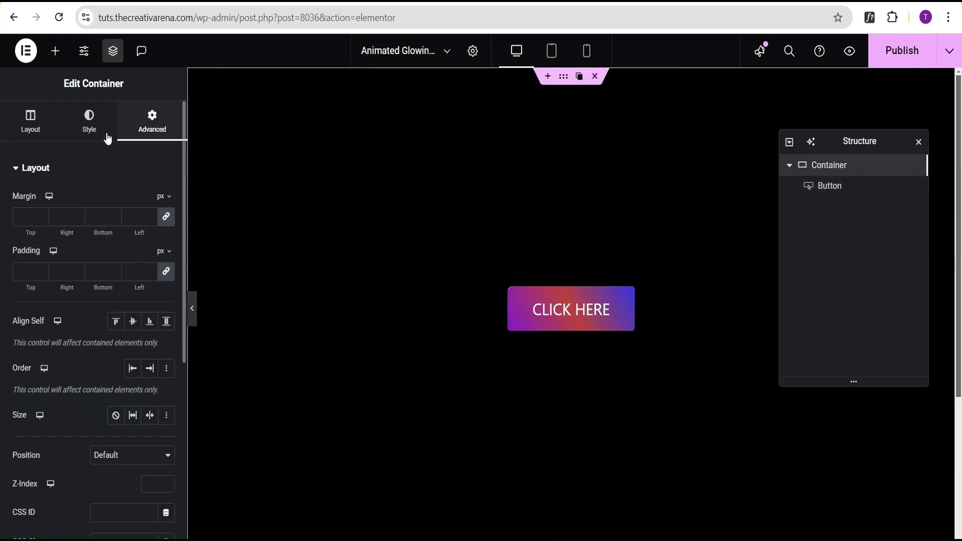
left_click(124, 168)
left_click(94, 337)
scroll(94, 339, "down", 6)
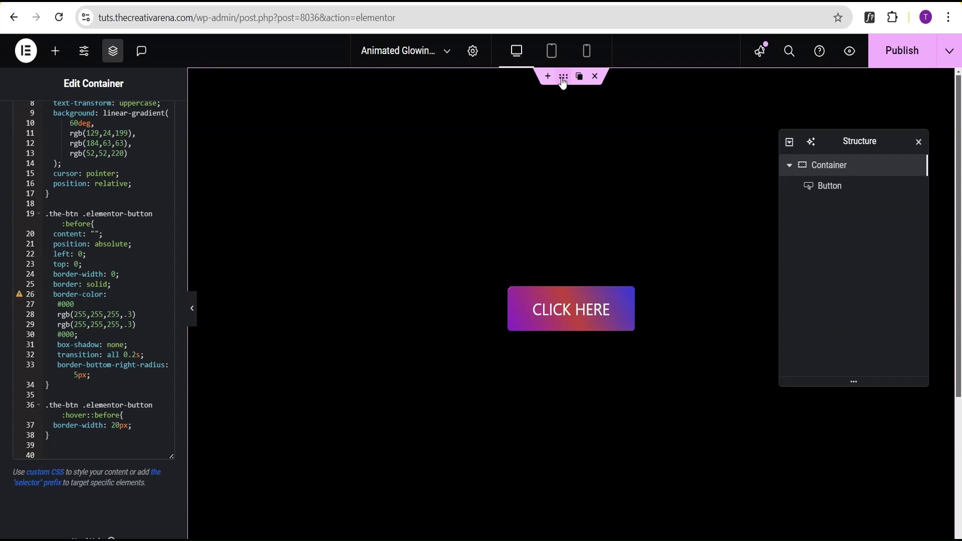
scroll(76, 155, "up", 4)
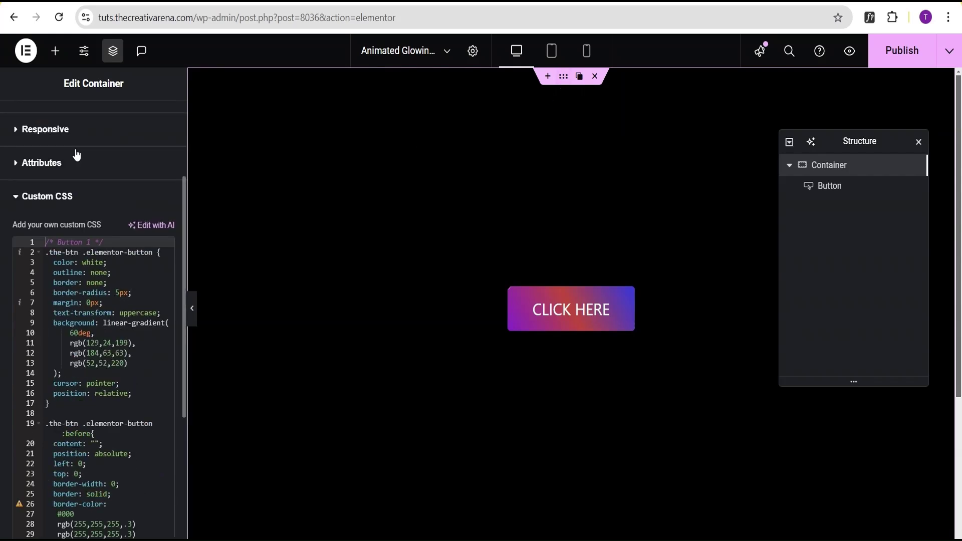
scroll(76, 155, "up", 3)
left_click(89, 119)
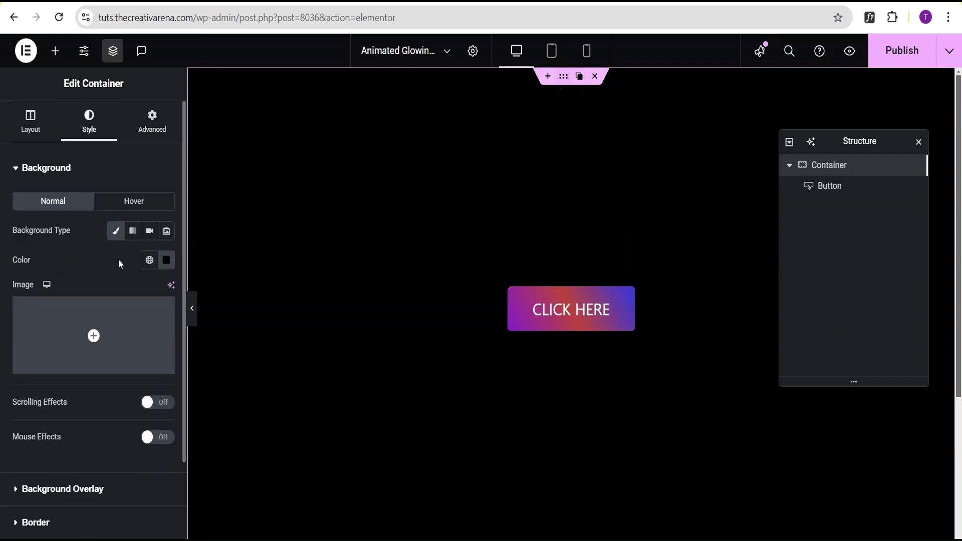
left_click(167, 260)
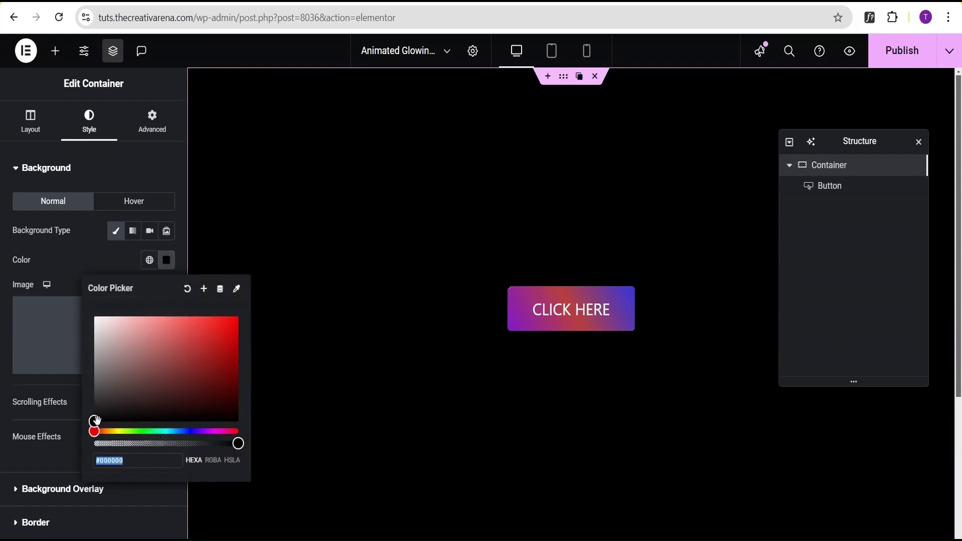
left_click_drag(95, 422, 93, 315)
left_click(82, 255)
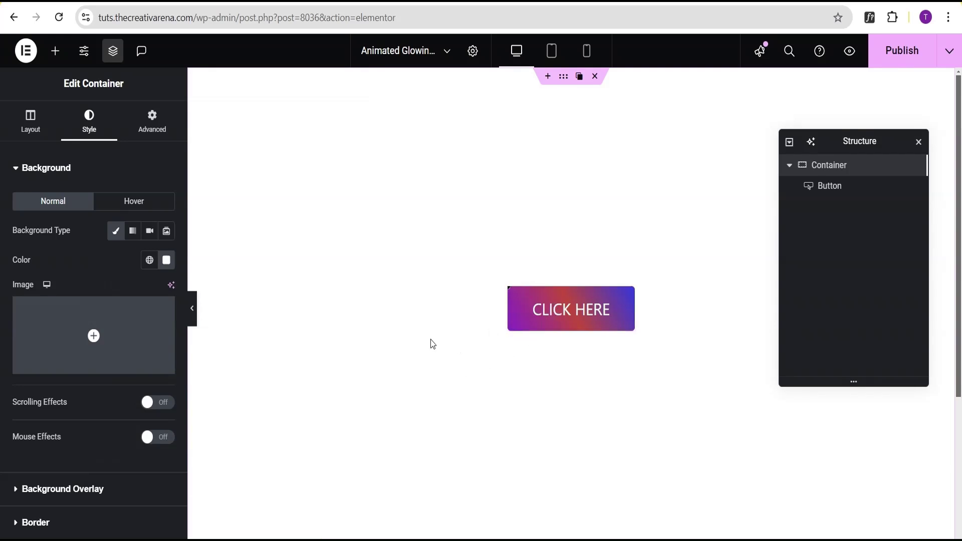
Step: Replace #000 with #fff in the border-color values on lines 27 and 30 of the container CSS
left_click(142, 123)
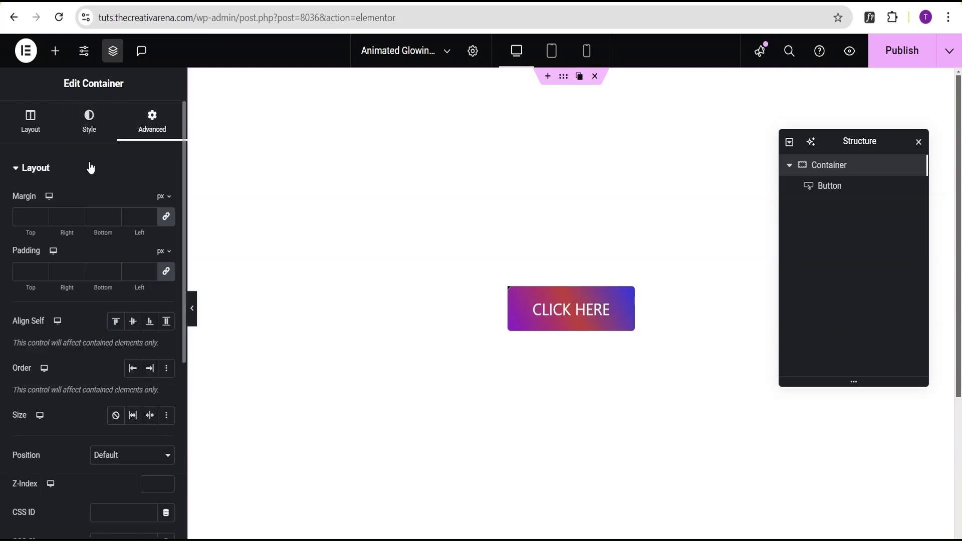
left_click(76, 336)
scroll(76, 341, "down", 7)
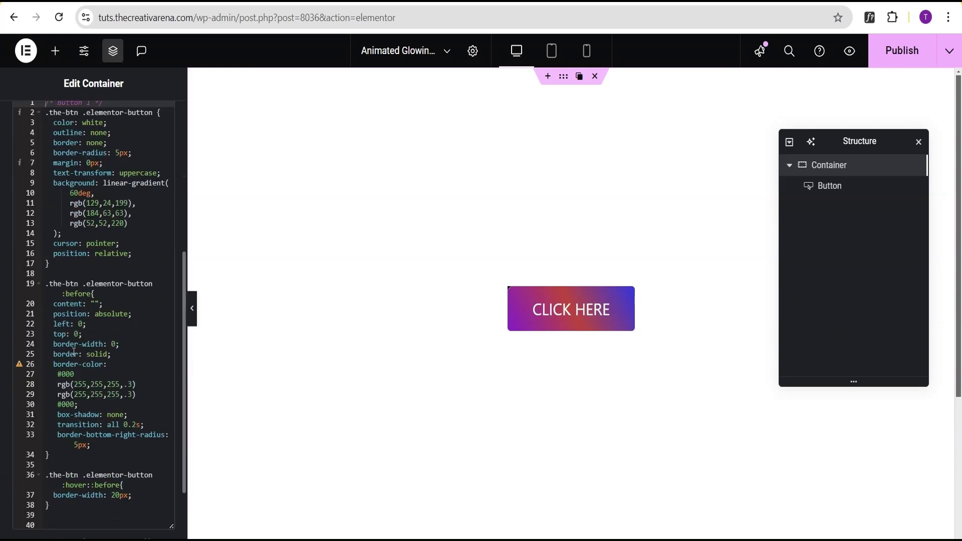
left_click(71, 306)
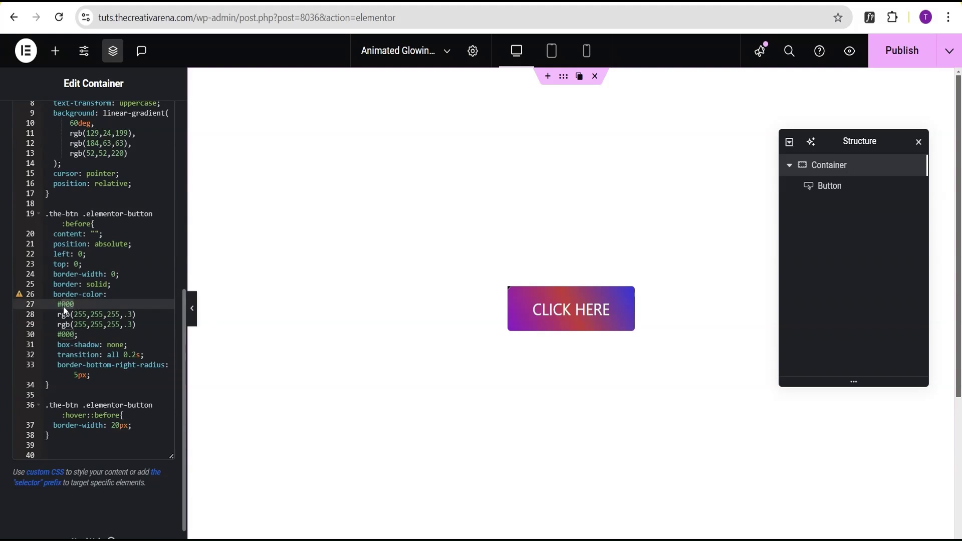
type("fff")
left_click(72, 334)
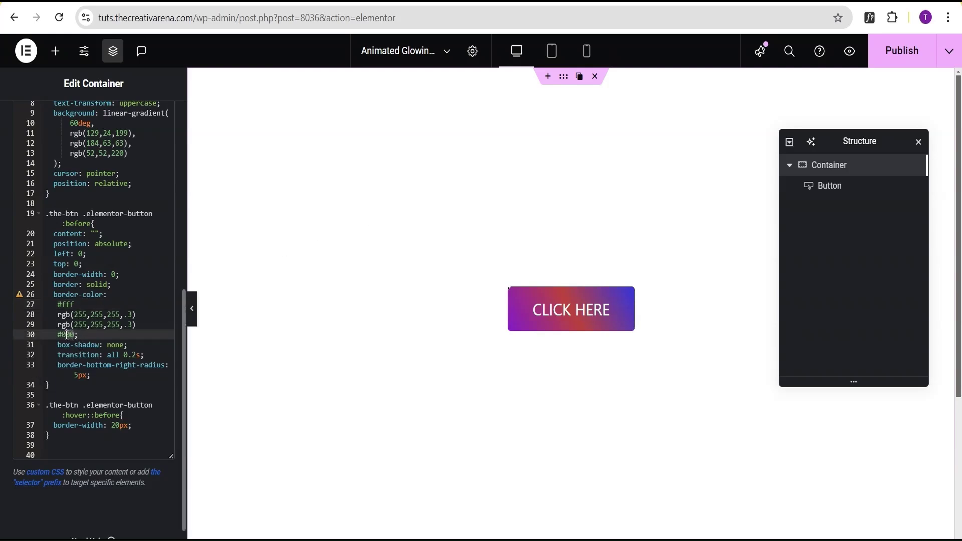
type("fff;")
Step: Preview the page, then return to the container's background colour setting
left_click(193, 320)
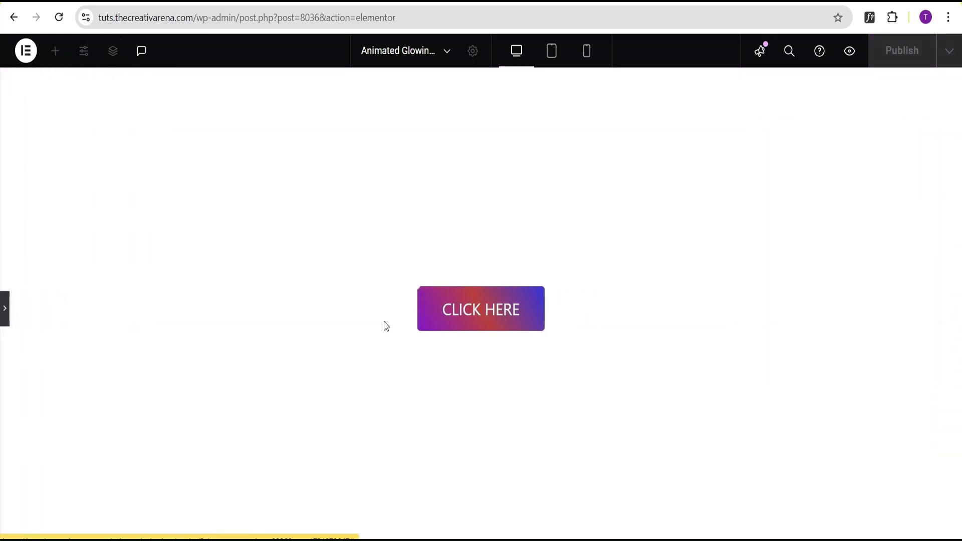
left_click(3, 321)
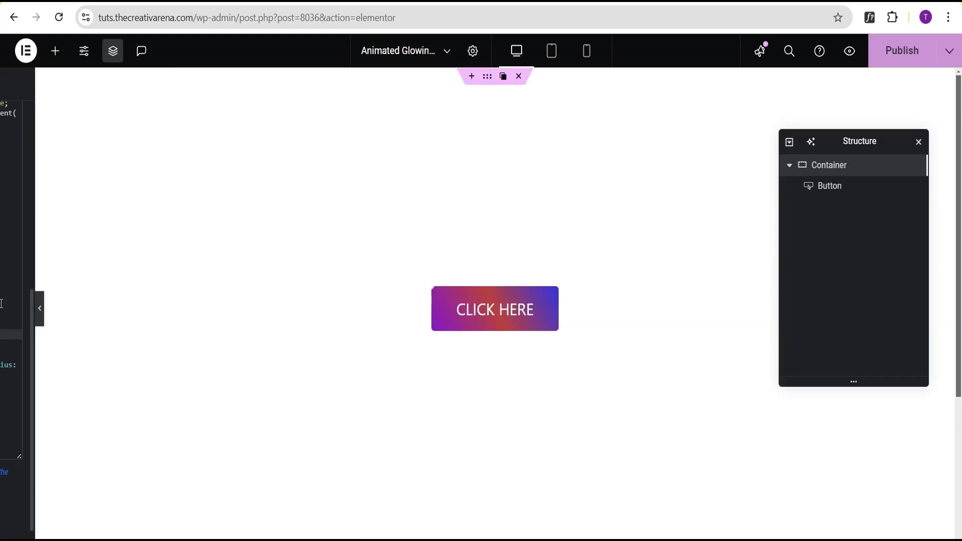
scroll(95, 133, "up", 10)
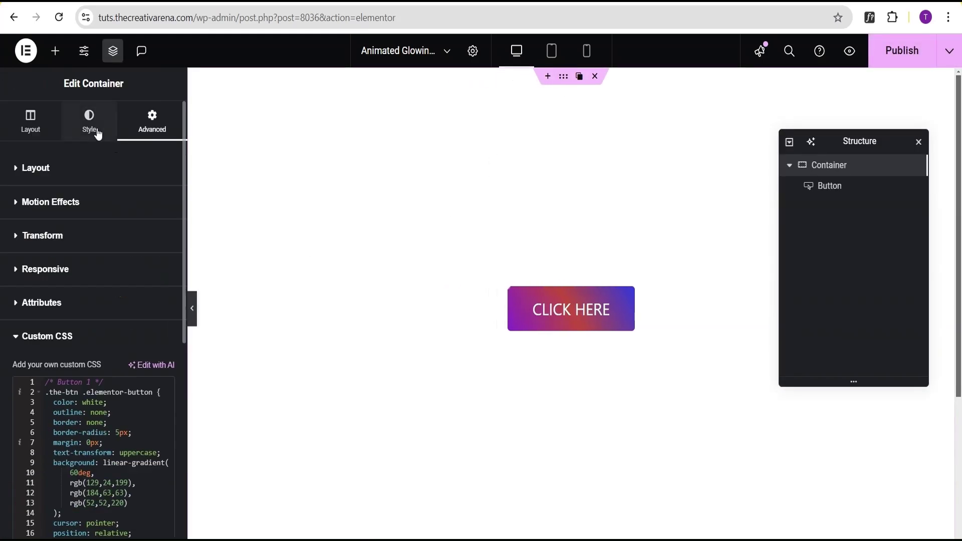
left_click(90, 129)
left_click(166, 260)
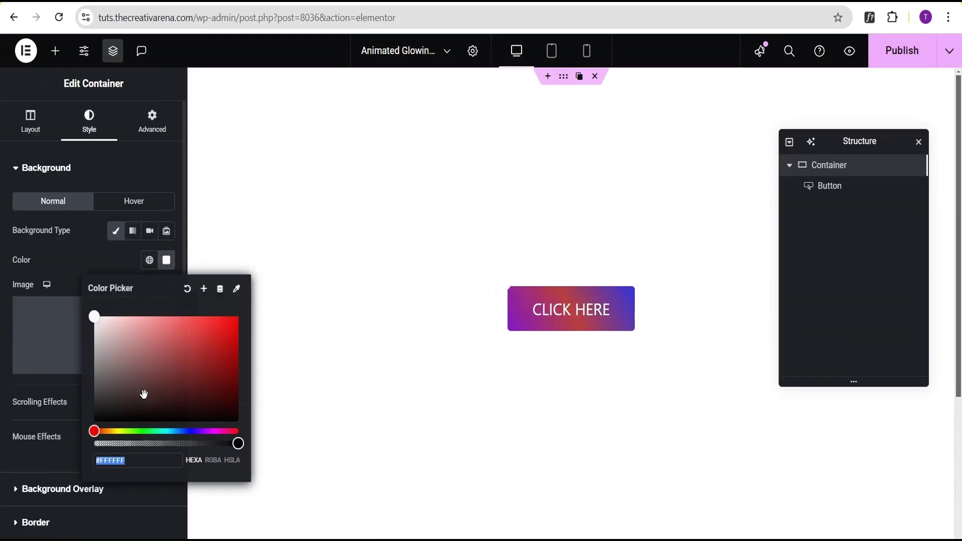
Step: Set the container background to golden #B9880B and copy that hex value
left_click_drag(94, 318, 132, 383)
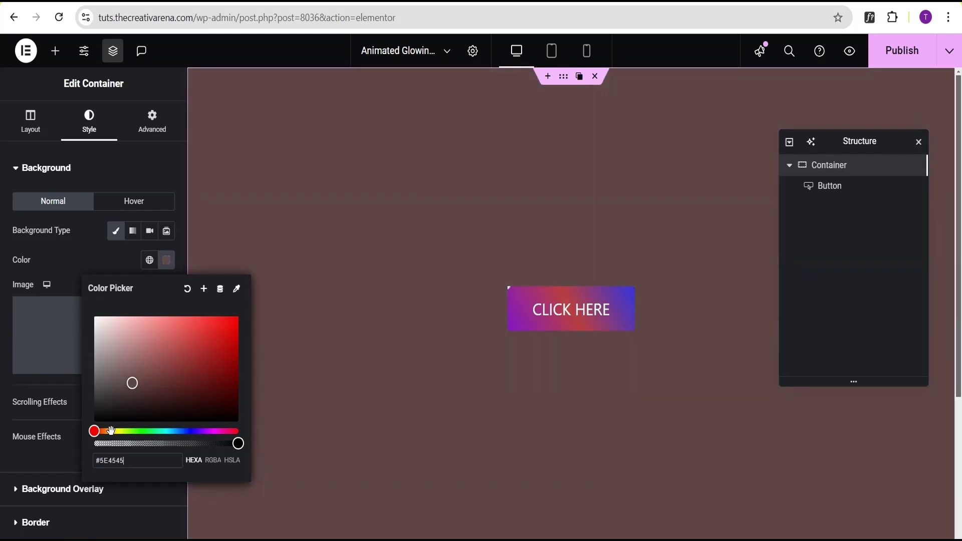
mouse_move(95, 431)
left_mouse_down()
mouse_move(127, 429)
mouse_move(111, 431)
left_mouse_up()
left_click_drag(133, 384, 230, 343)
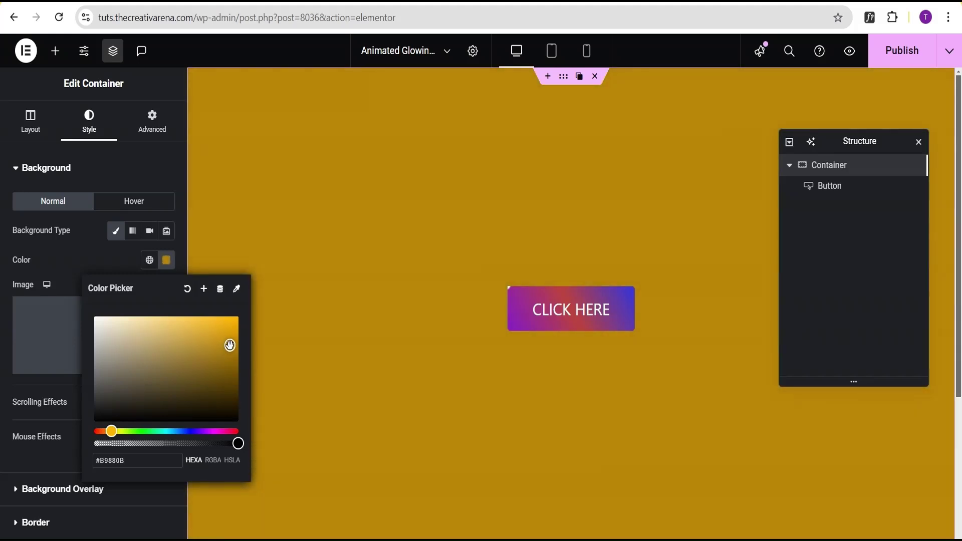
left_click_drag(128, 460, 61, 452)
key("ctrl+c")
left_click(108, 214)
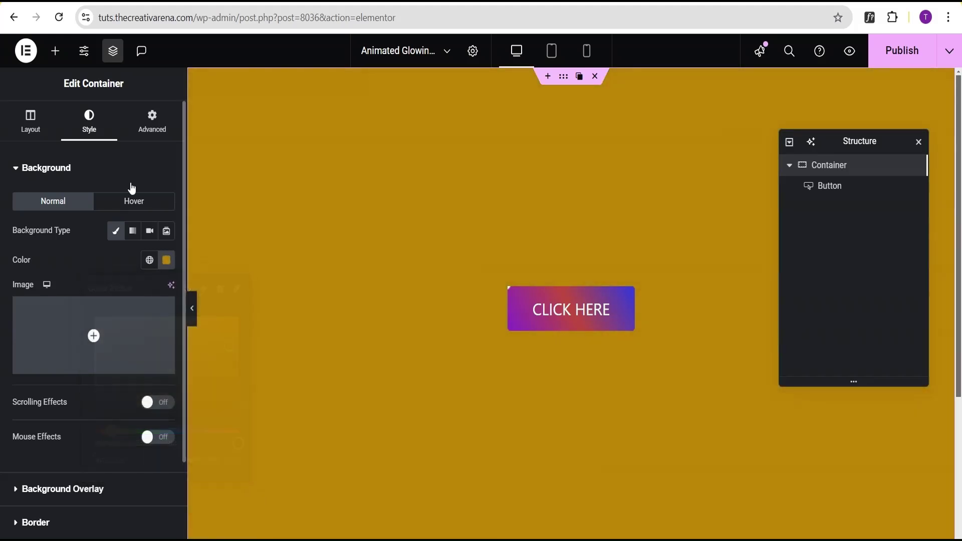
left_click(153, 126)
left_click(117, 171)
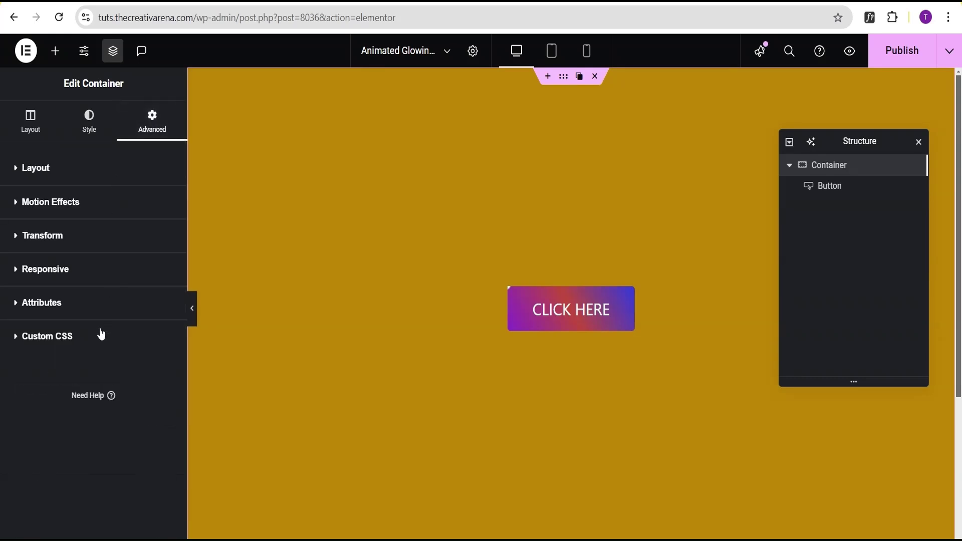
Step: Paste #B9880B over the border-color values on lines 27 and 30, then preview
left_click(88, 335)
scroll(88, 335, "down", 7)
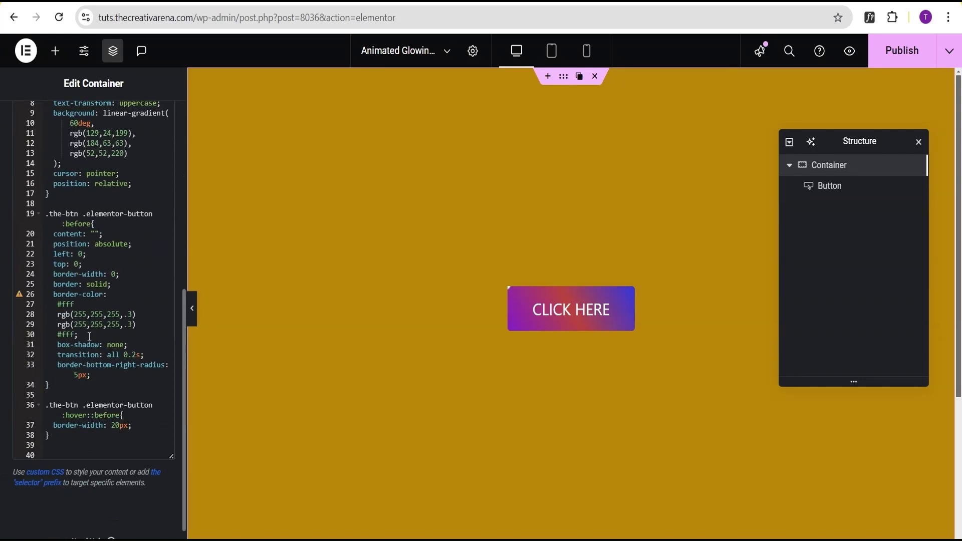
left_click(79, 305)
left_click_drag(67, 304, 63, 304)
key("ctrl+v")
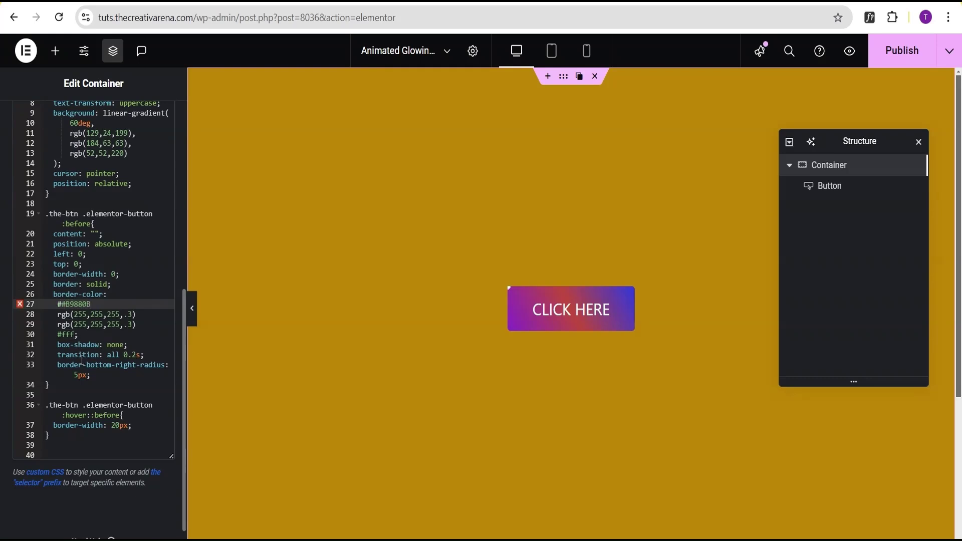
key("BackSpace")
left_click_drag(77, 334, 63, 334)
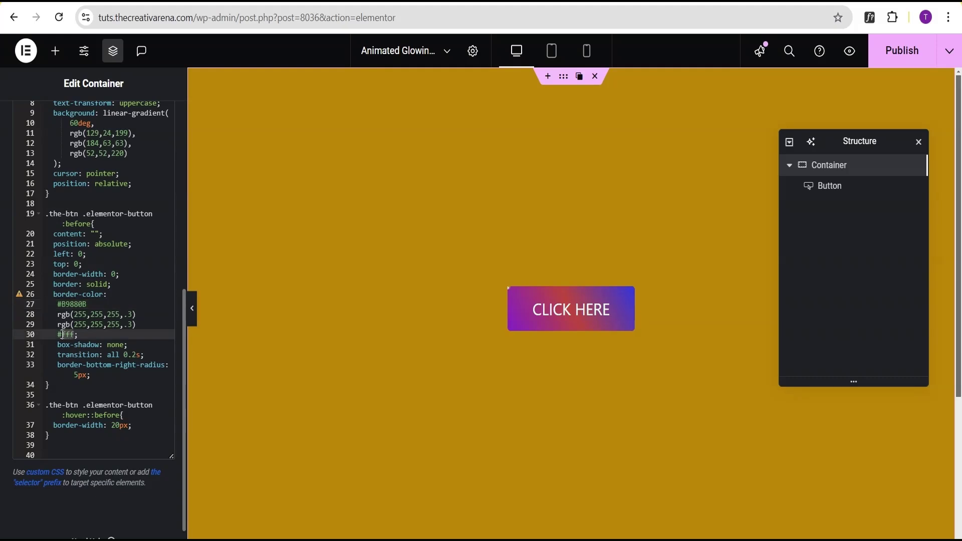
key("ctrl+v")
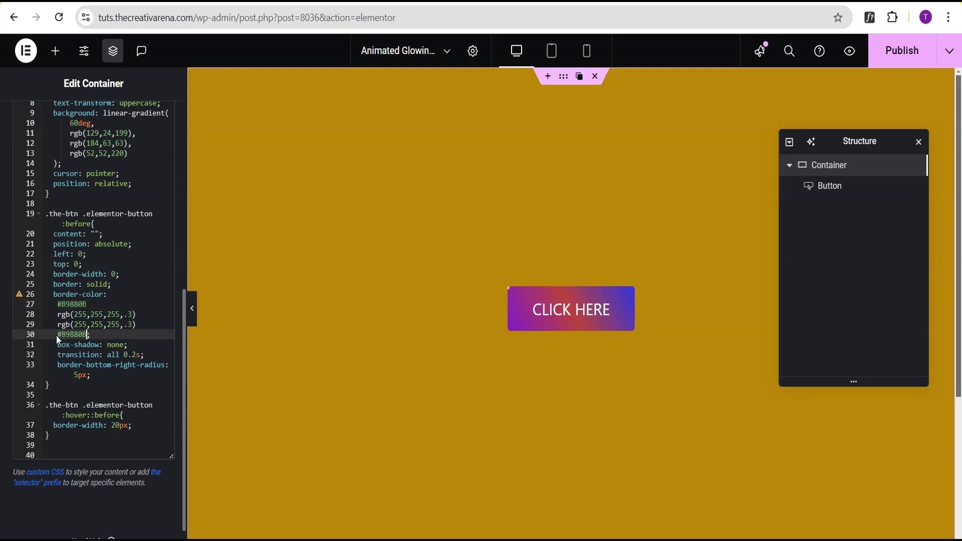
left_click(193, 313)
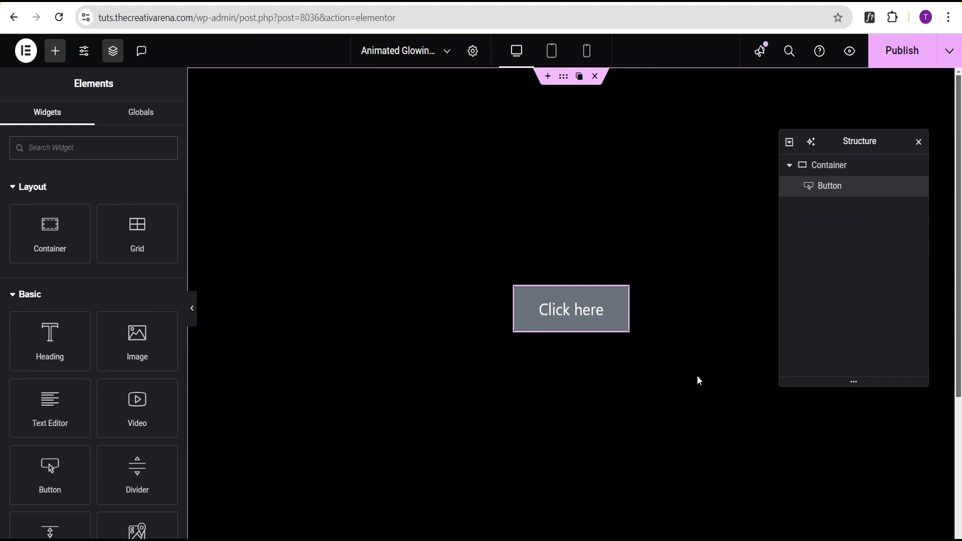
Step: Check the plain button's typography, then expand the surrounding container's Custom CSS box
left_click(843, 196)
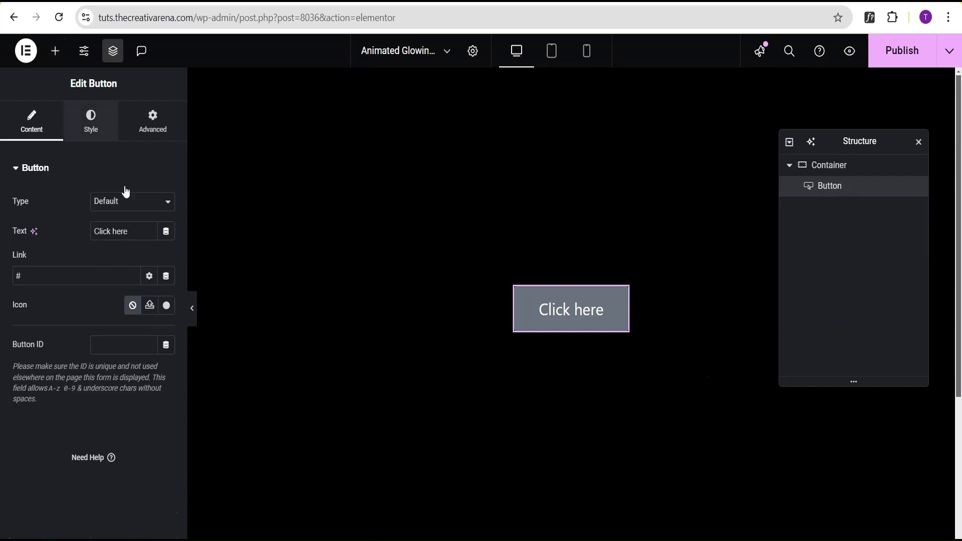
left_click(166, 234)
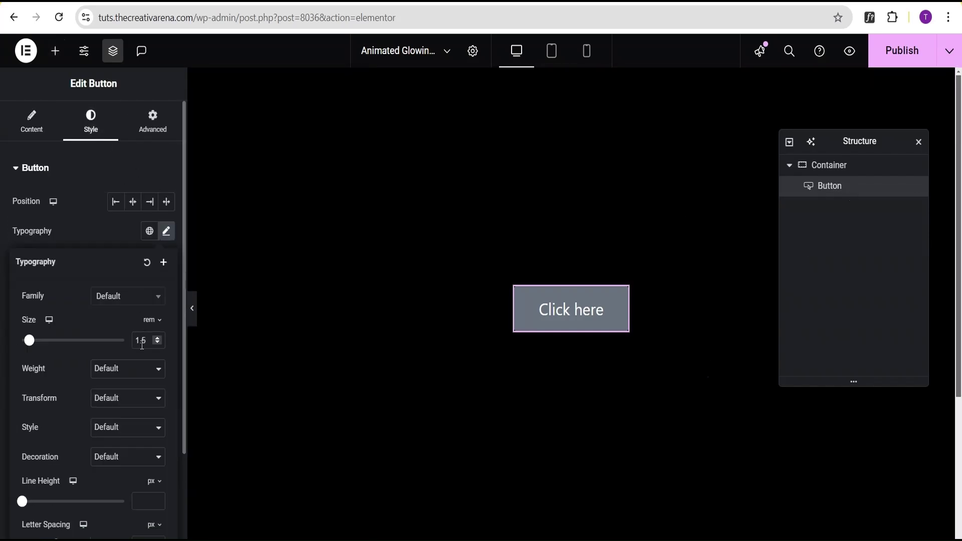
left_click(90, 225)
scroll(65, 390, "down", 3)
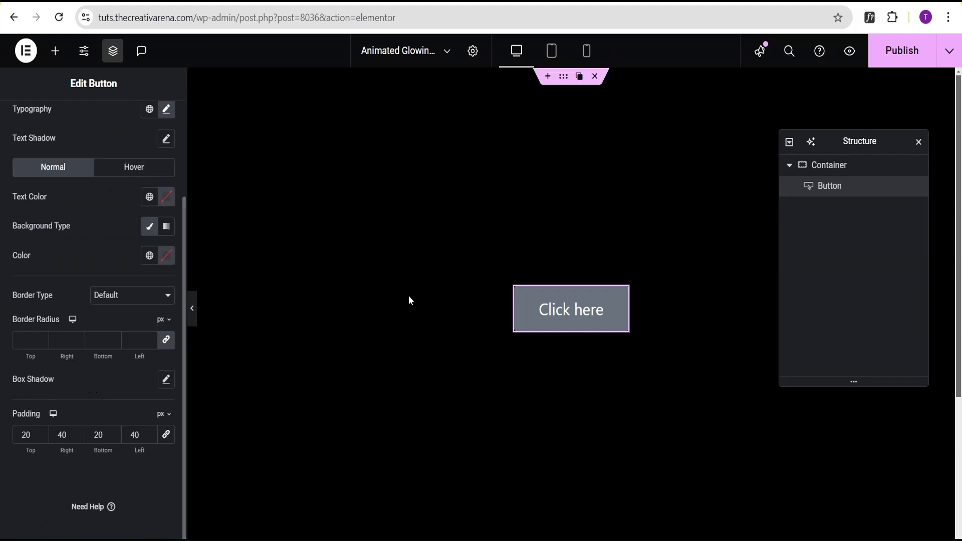
left_click(860, 169)
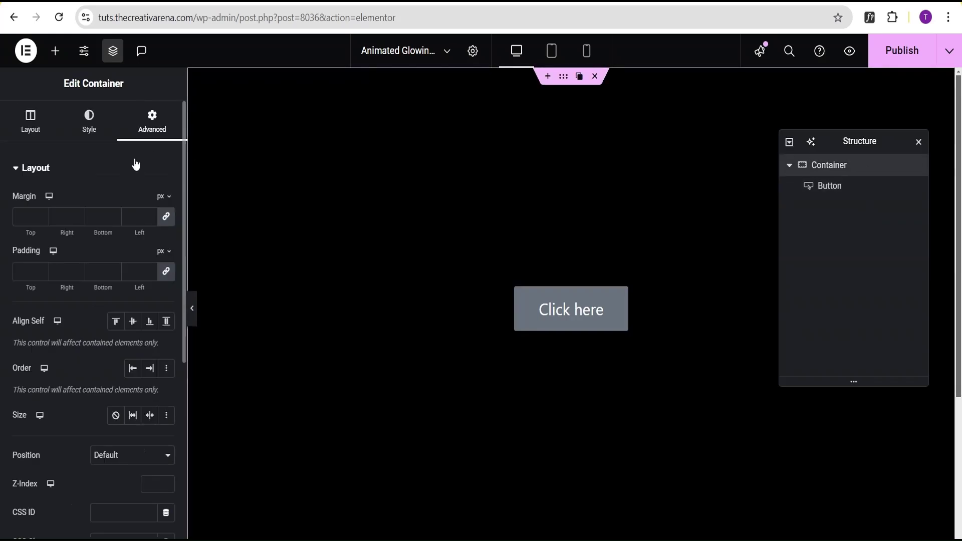
scroll(134, 165, "down", 6)
left_click(80, 448)
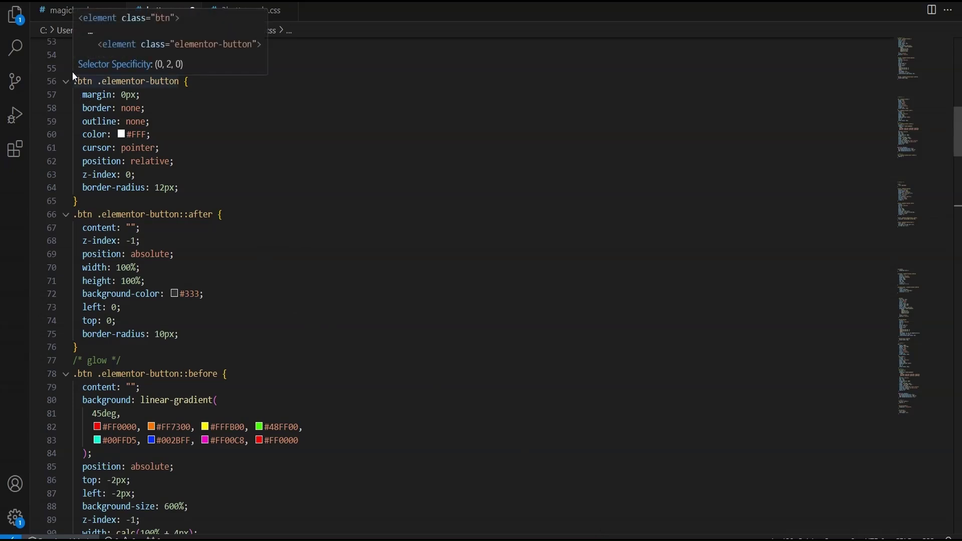
Step: Copy the .btn .elementor-button glow rules from button.css and switch back to Elementor
left_click_drag(75, 68, 141, 431)
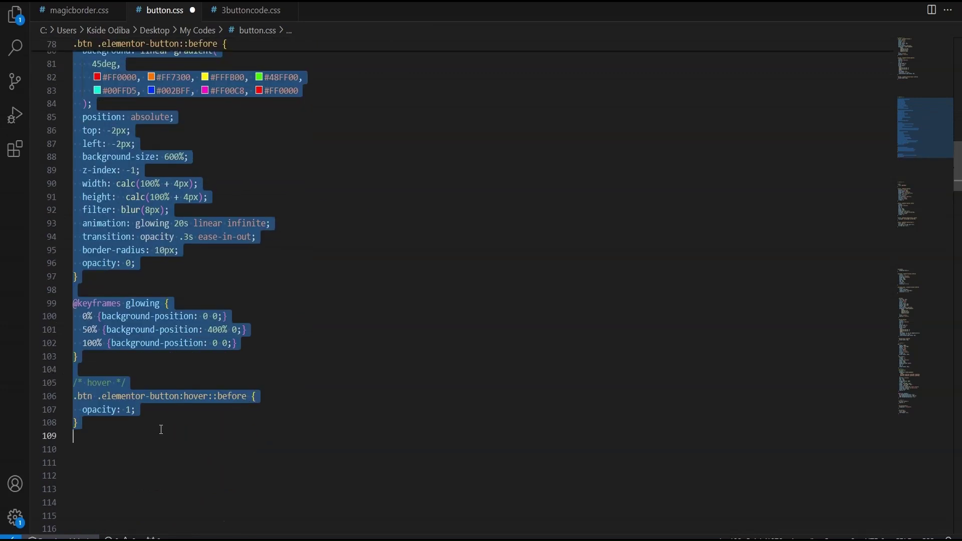
key("alt+Tab")
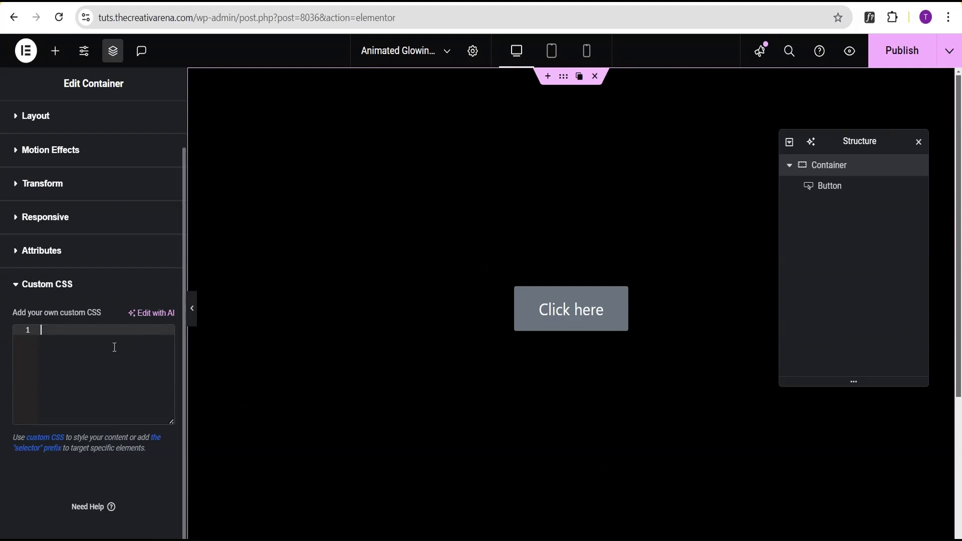
Step: Paste the .btn glow rules into the container's Custom CSS and select the btn class name
key("ctrl+v")
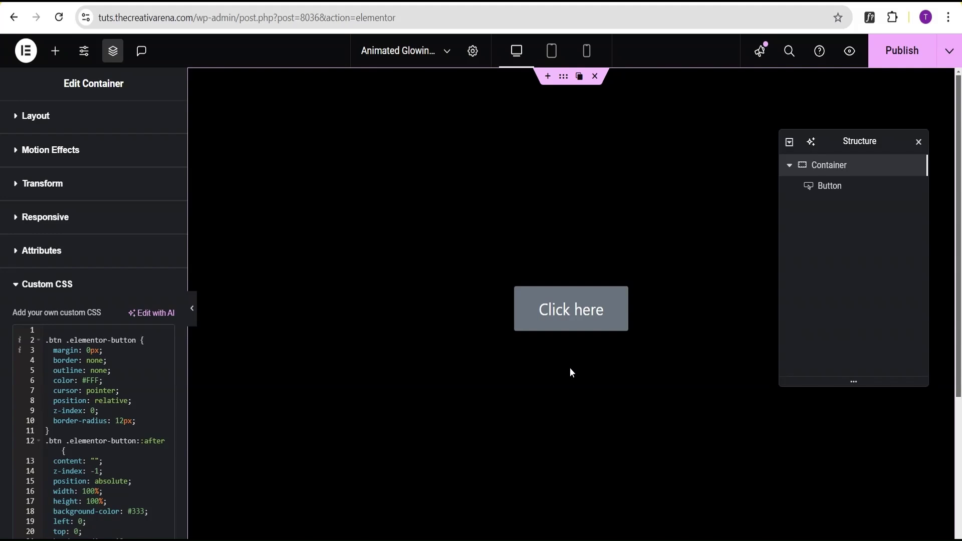
left_click(63, 339)
double_click(53, 339)
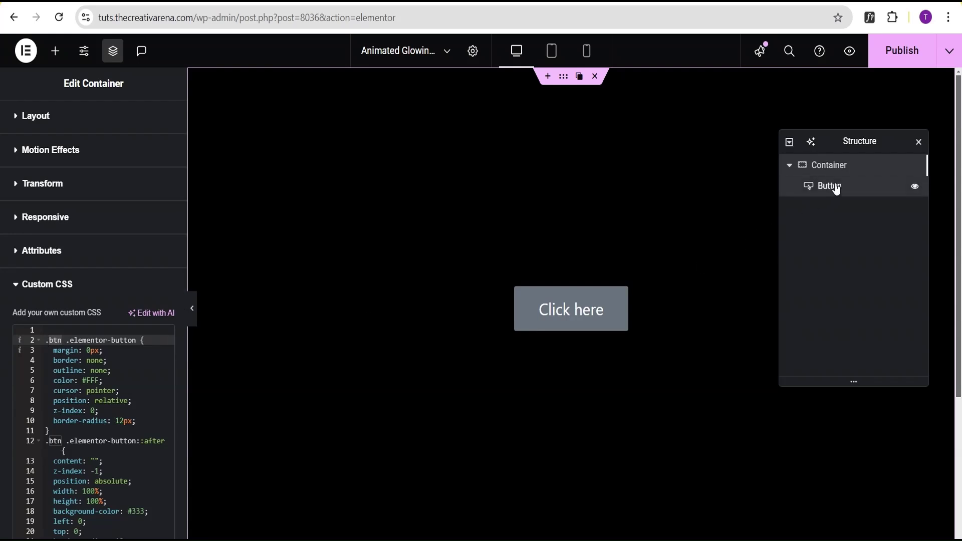
Step: Add the CSS class btn to the Click here button and preview it with the panels hidden
left_click(874, 194)
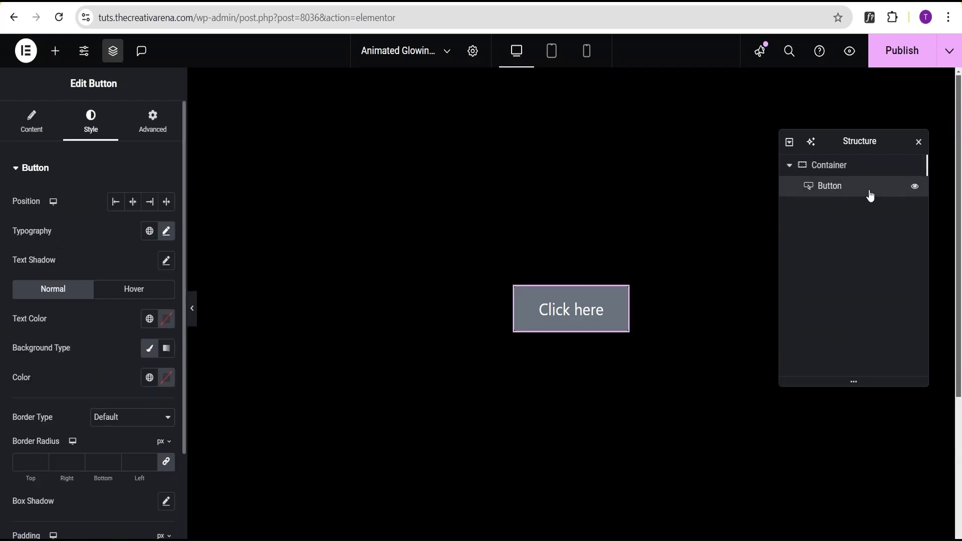
left_click(161, 126)
scroll(135, 199, "down", 4)
scroll(134, 199, "down", 2)
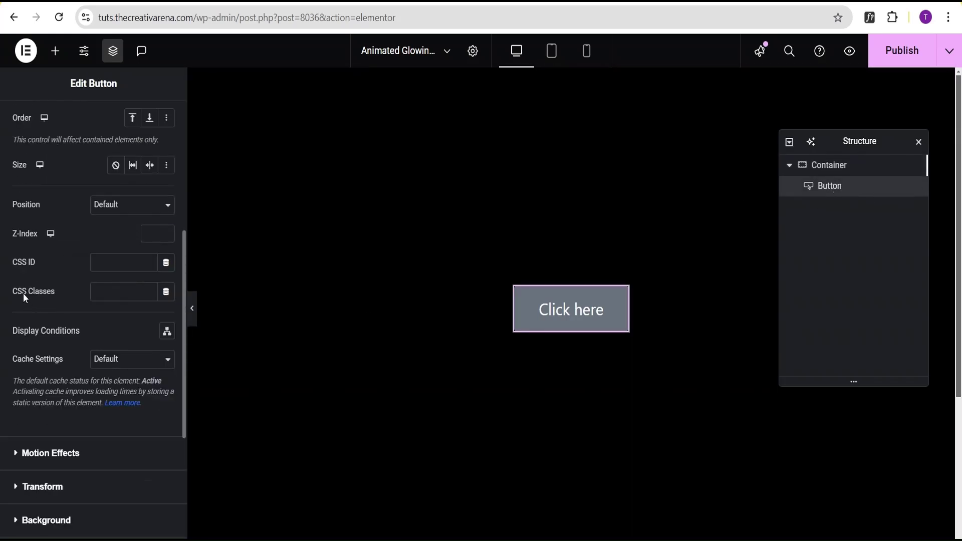
left_click(110, 291)
type("btn")
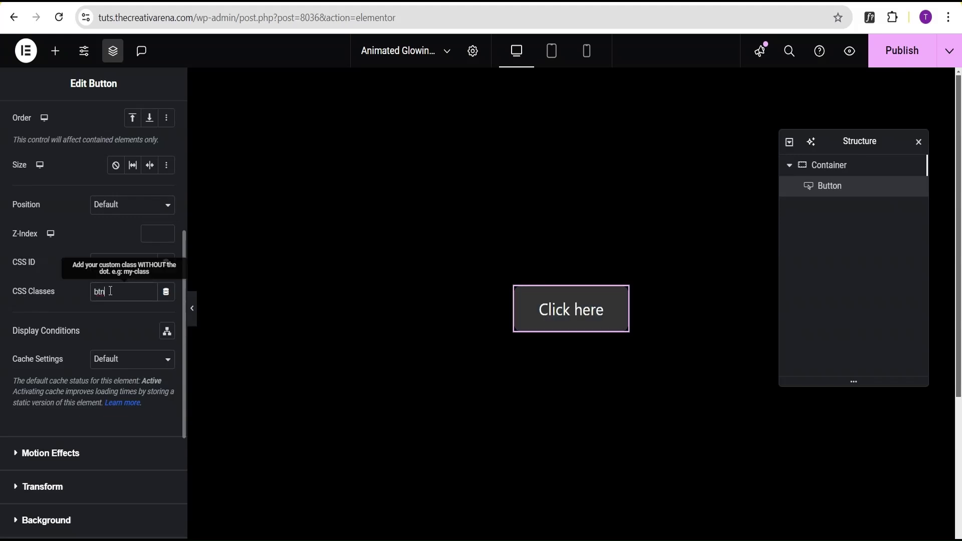
left_click(192, 309)
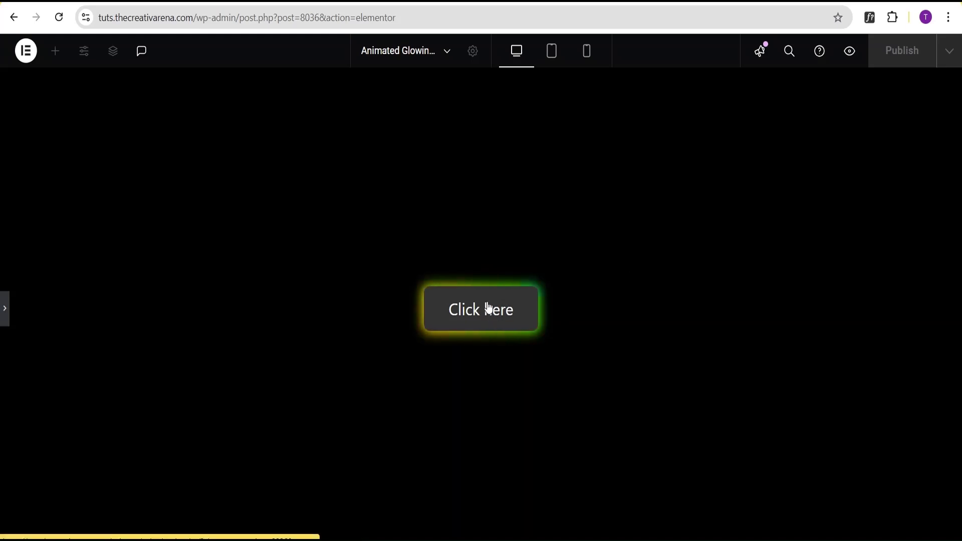
Step: Reshow the container's Custom CSS with the rainbow linear-gradient glow, then bring up cssgradient.io
left_click(5, 311)
scroll(136, 187, "up", 5)
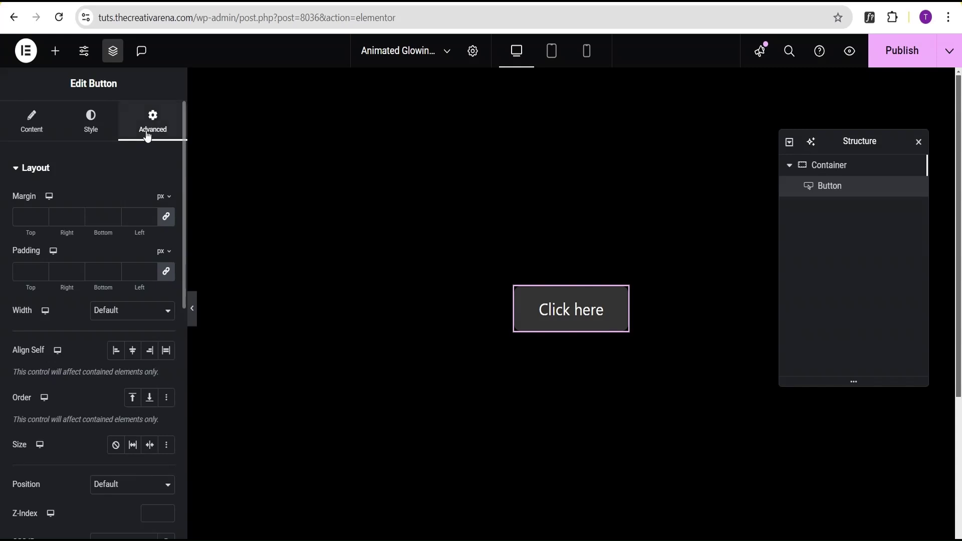
left_click(842, 166)
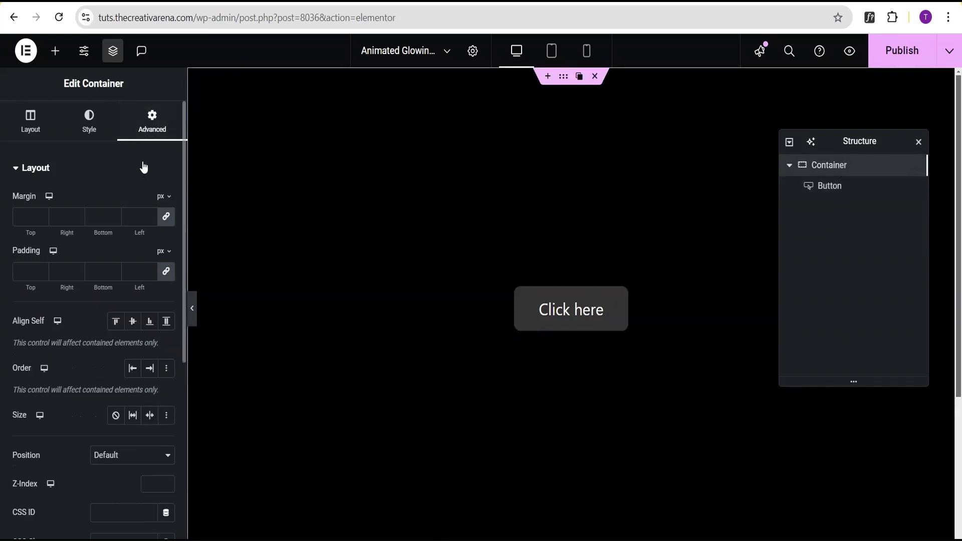
left_click(143, 168)
left_click(102, 347)
scroll(100, 337, "down", 6)
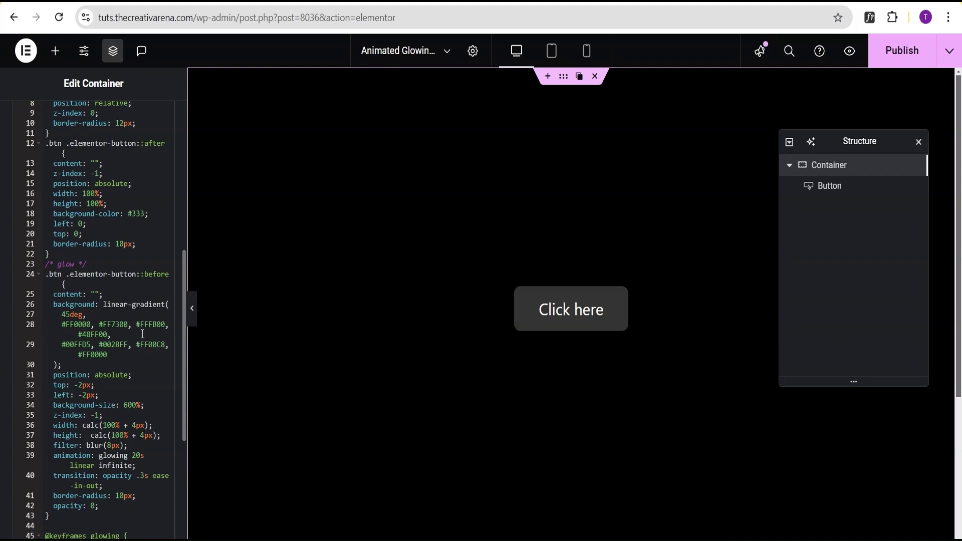
left_click(761, 3)
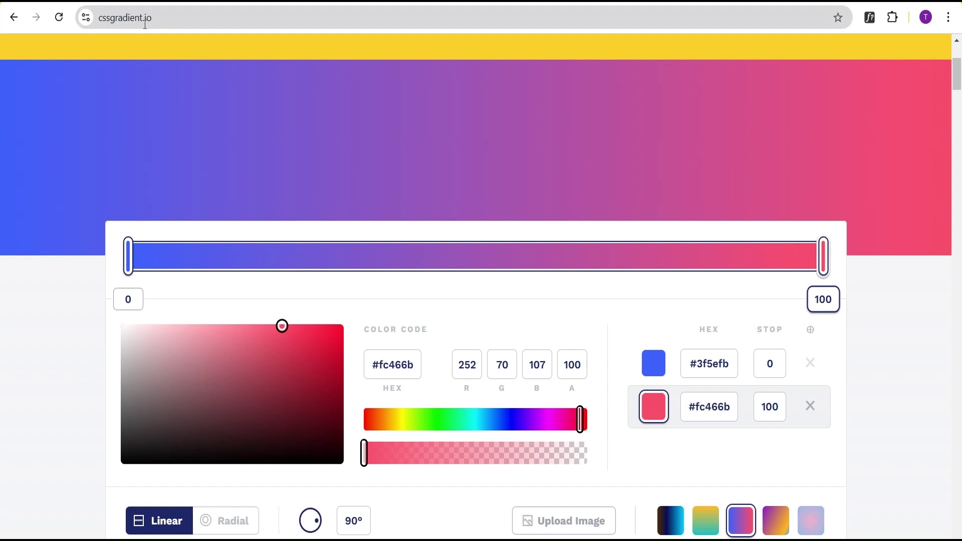
Step: Scroll cssgradient.io down to the generated linear-gradient CSS code box
scroll(383, 153, "down", 4)
scroll(431, 201, "down", 3)
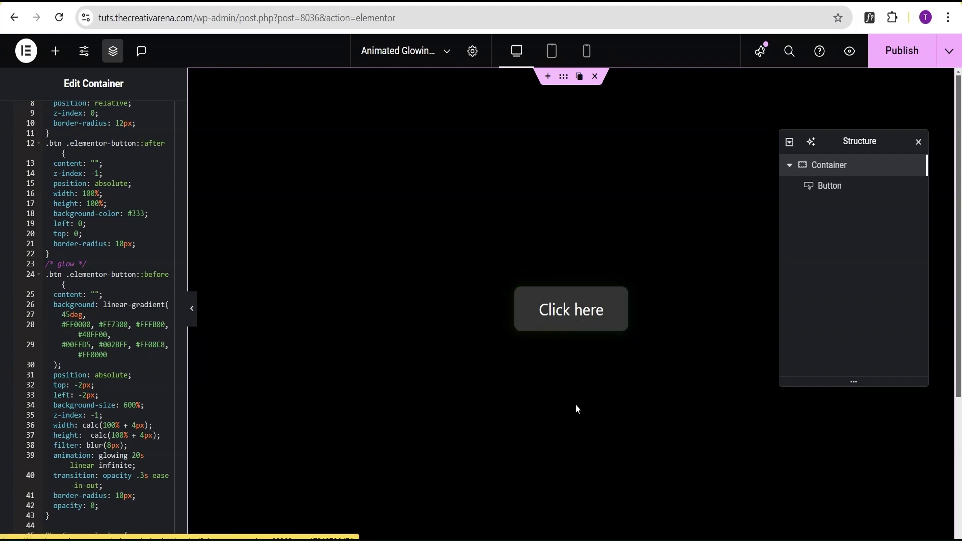
Step: Hide the editing panels to preview the glowing dark Click here button full width
left_click(193, 309)
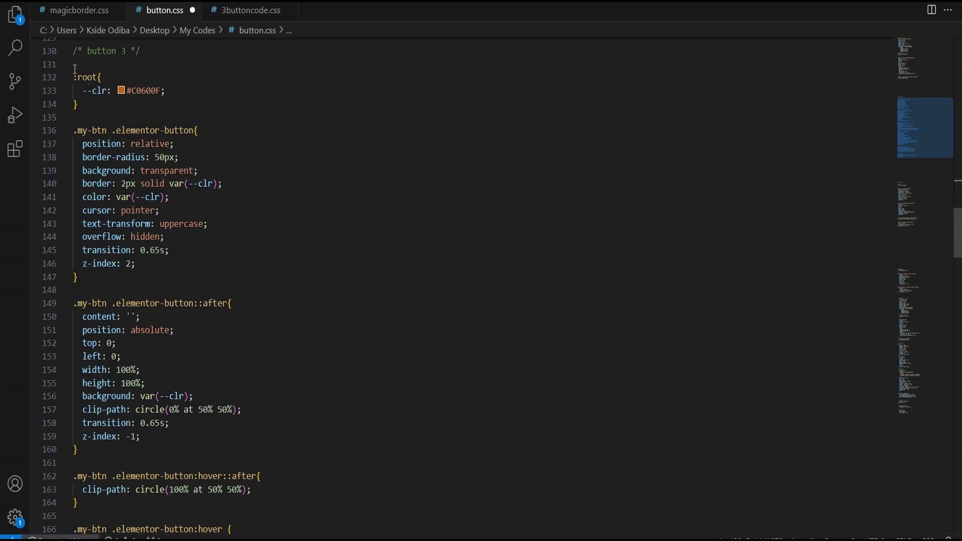
Step: Copy lines 131–170 of button.css, the Button 3 rules, and reselect the Elementor container
left_click_drag(74, 67, 78, 417)
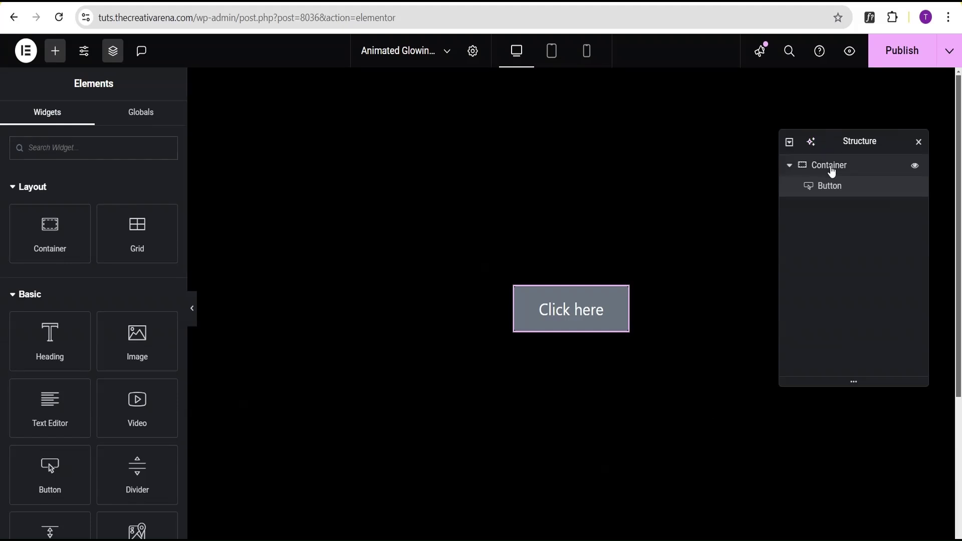
left_click(832, 172)
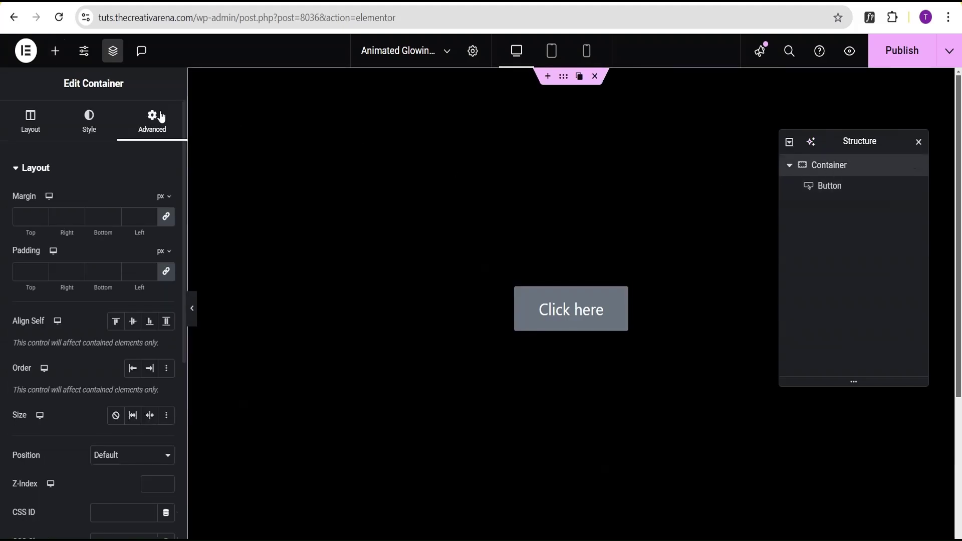
Step: Paste the Button 3 CSS (--clr #C0600F, .my-btn rules) into the empty Custom CSS and select my-btn
left_click(144, 172)
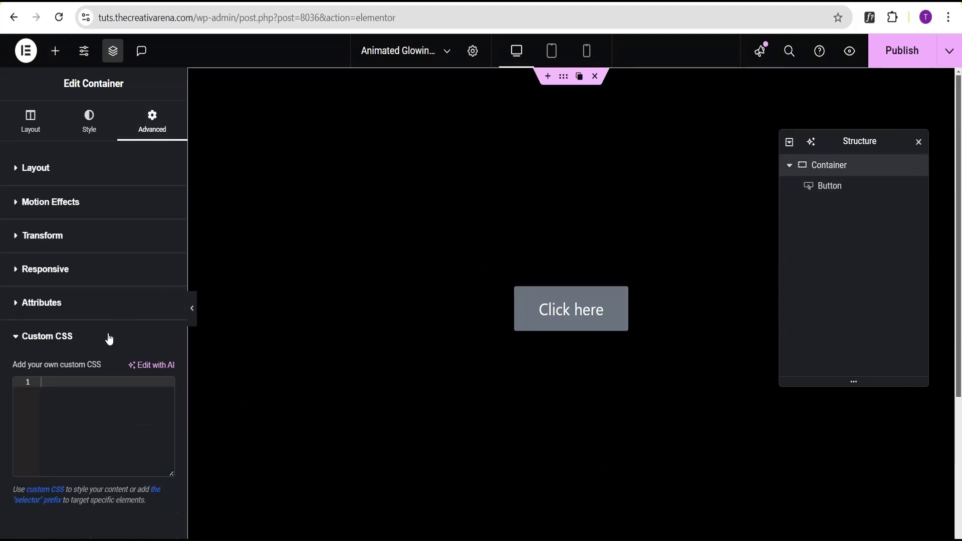
left_click(107, 336)
key("ctrl+v")
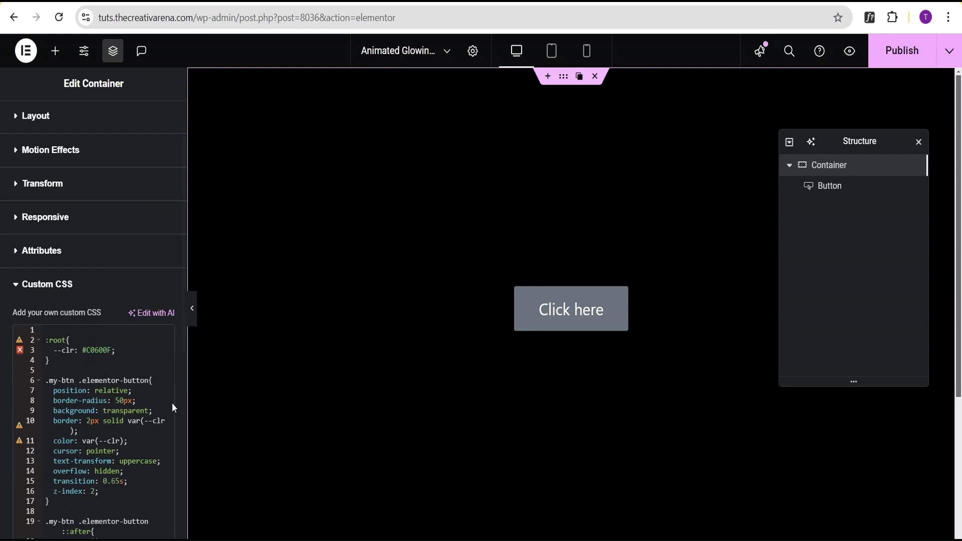
left_click_drag(77, 382, 49, 381)
key("ctrl+c")
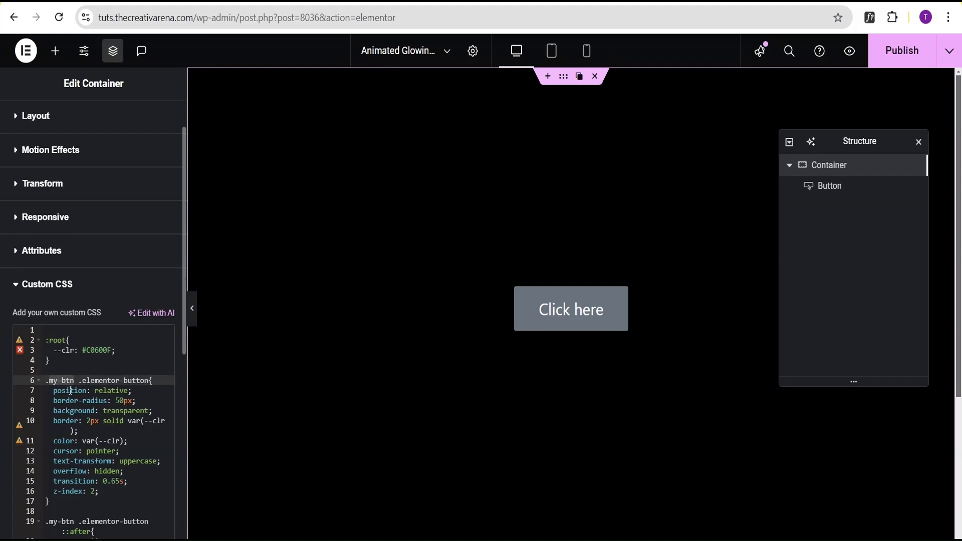
Step: Paste my-btn into the button's CSS Classes and preview the orange-outlined CLICK HERE pill
left_click(843, 193)
scroll(128, 189, "down", 5)
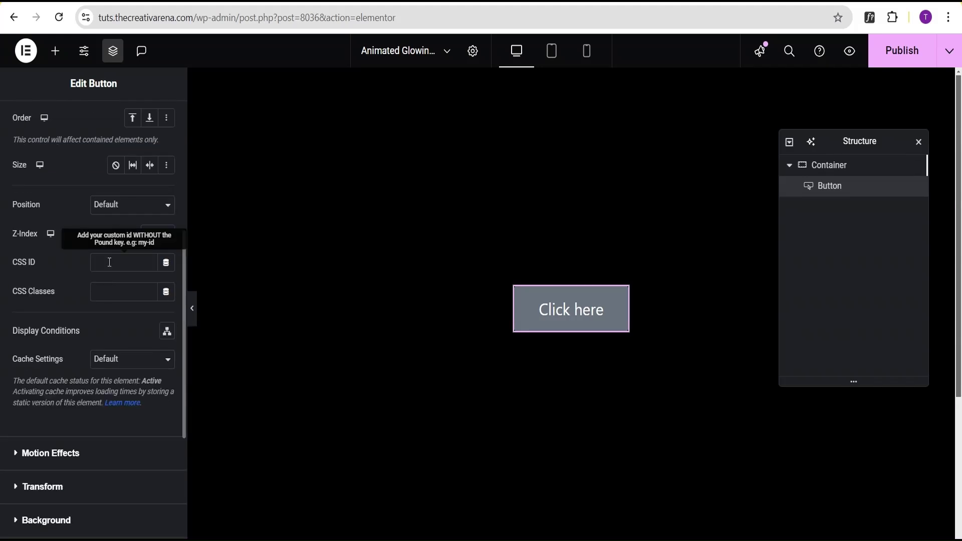
left_click(108, 293)
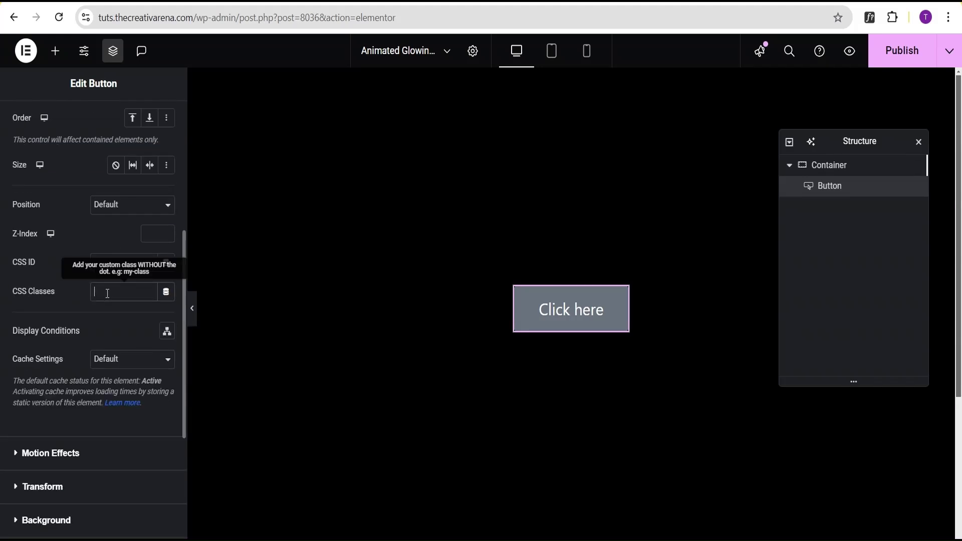
key("ctrl+v")
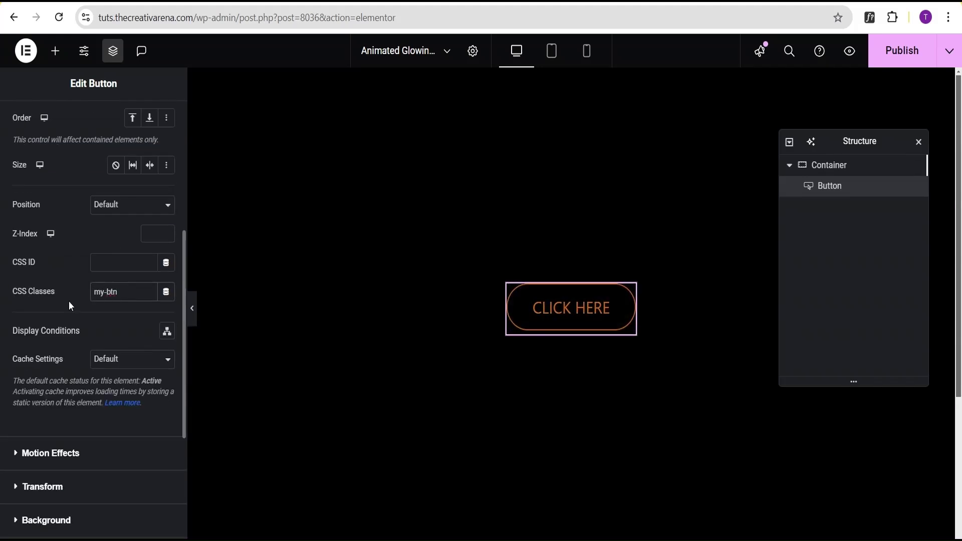
left_click(190, 310)
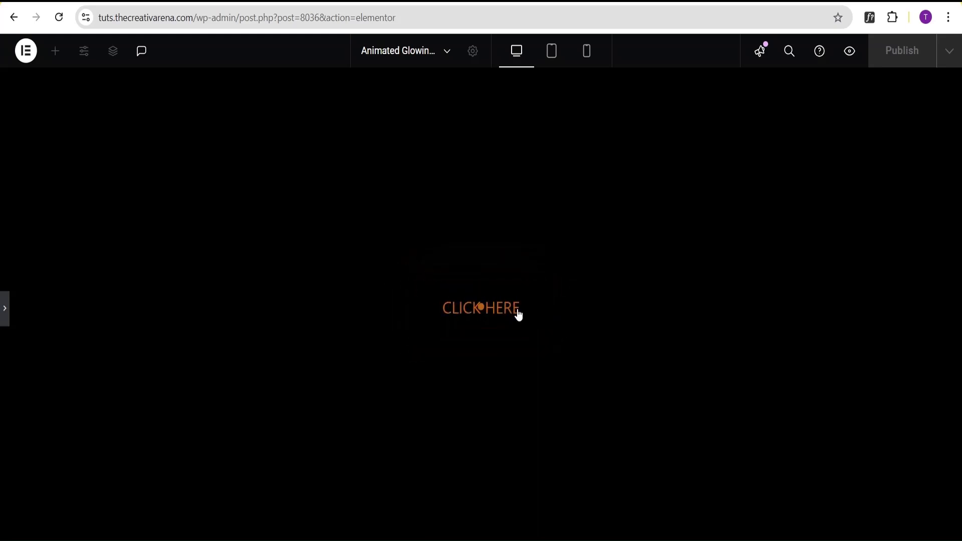
left_click(4, 316)
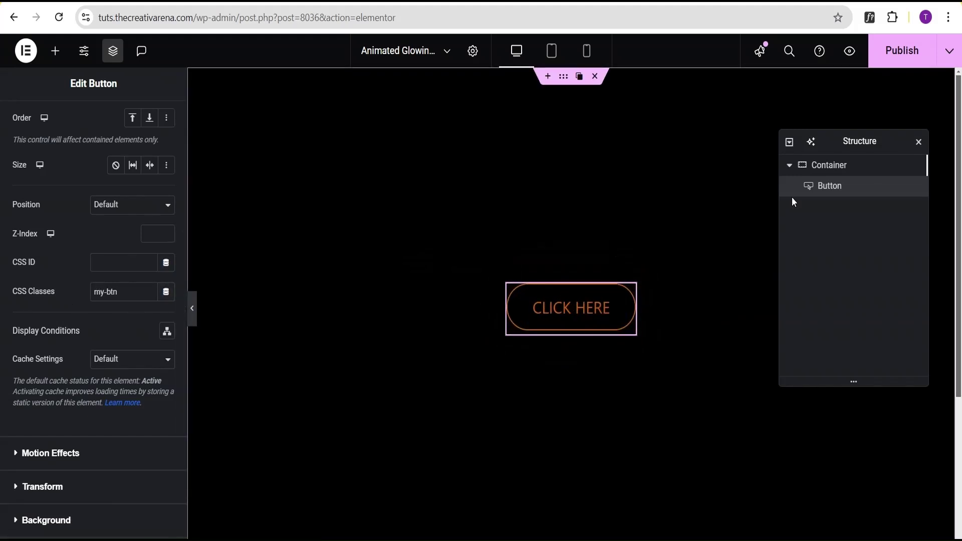
Step: Change the container's --clr value from #C0600F to #ffcc00 and preview the yellow pill
left_click(834, 169)
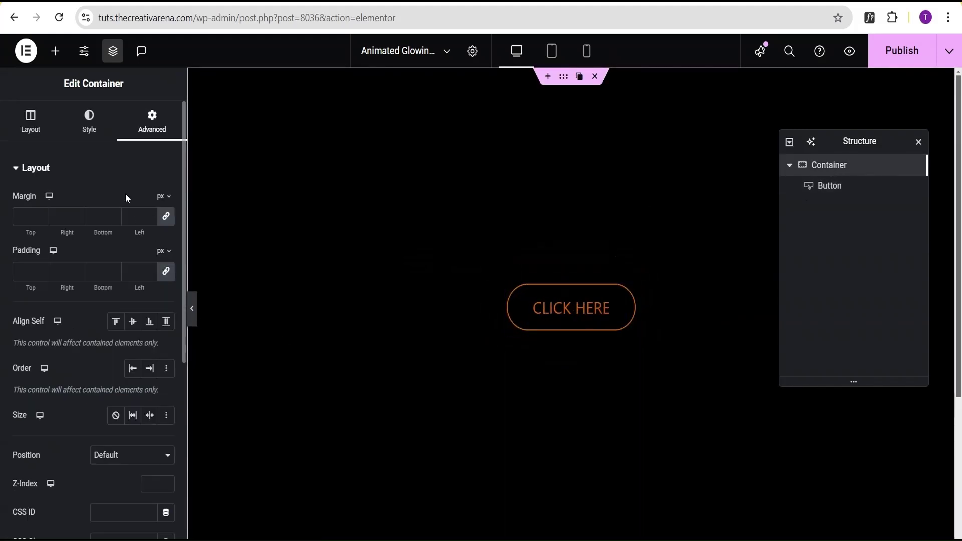
left_click(133, 168)
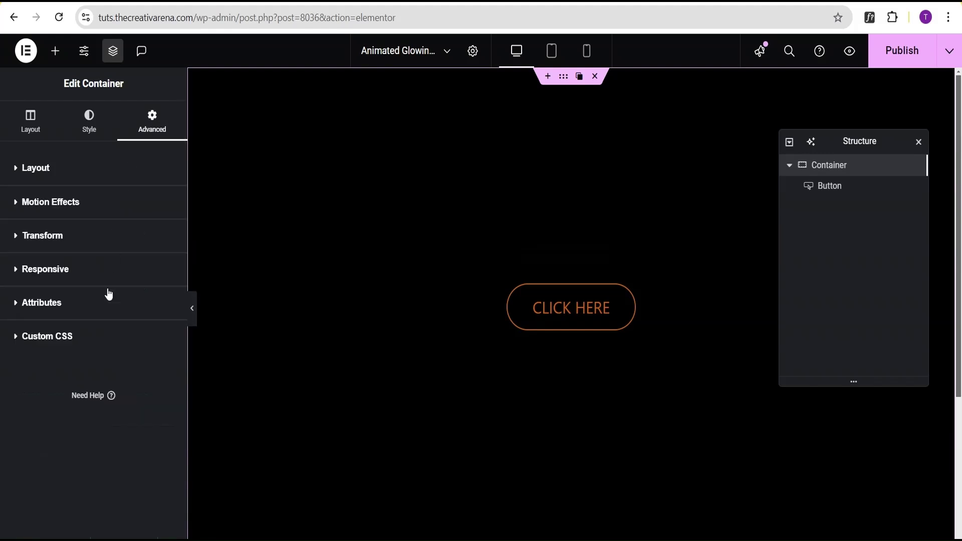
left_click(94, 337)
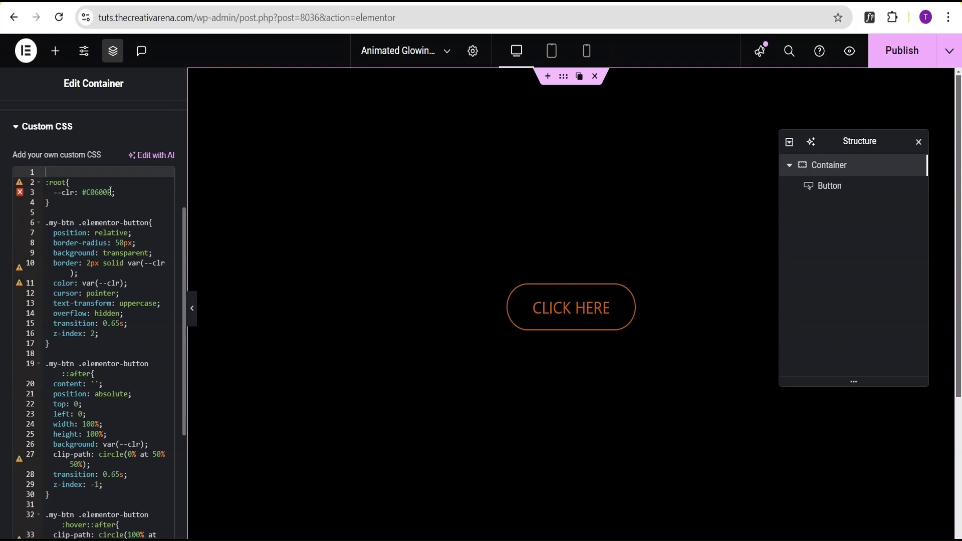
left_click_drag(111, 192, 89, 191)
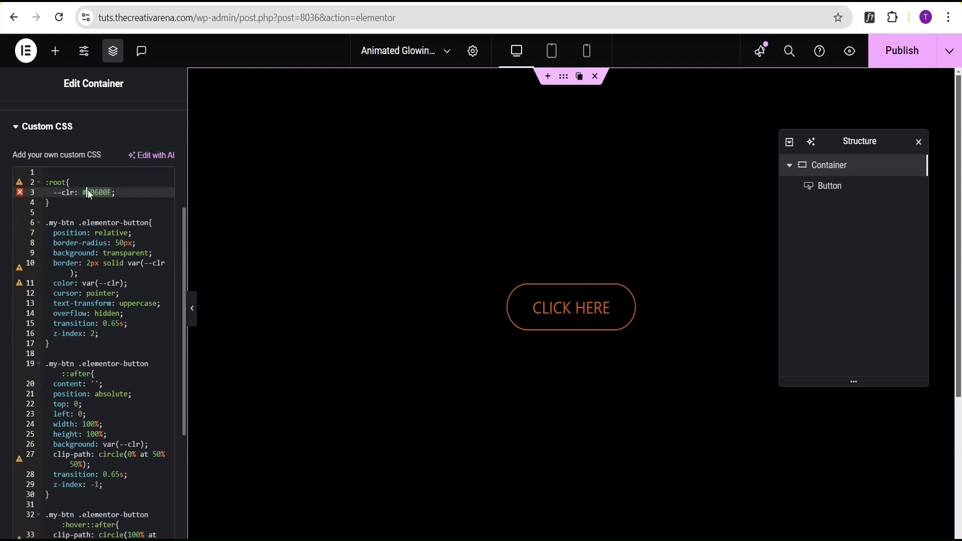
type("ff")
type("cc000")
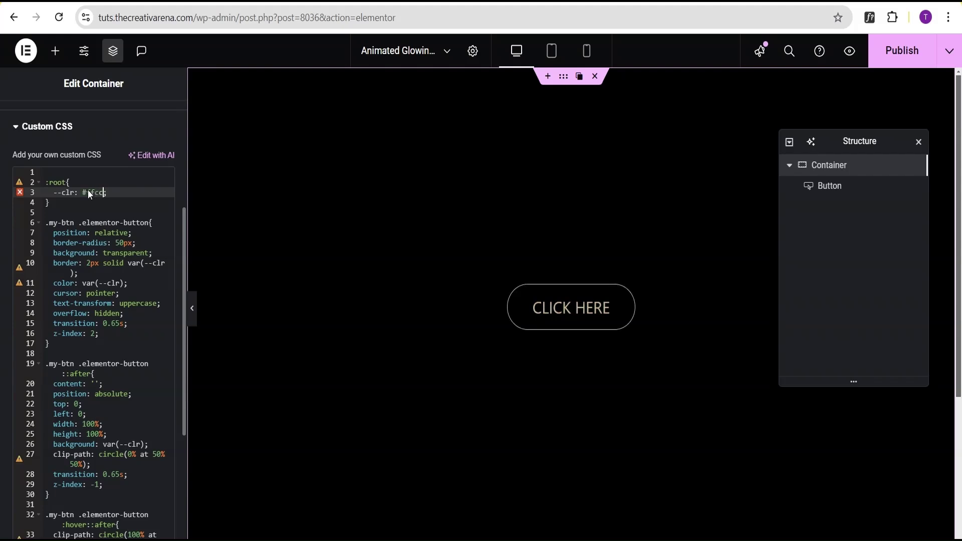
key("BackSpace")
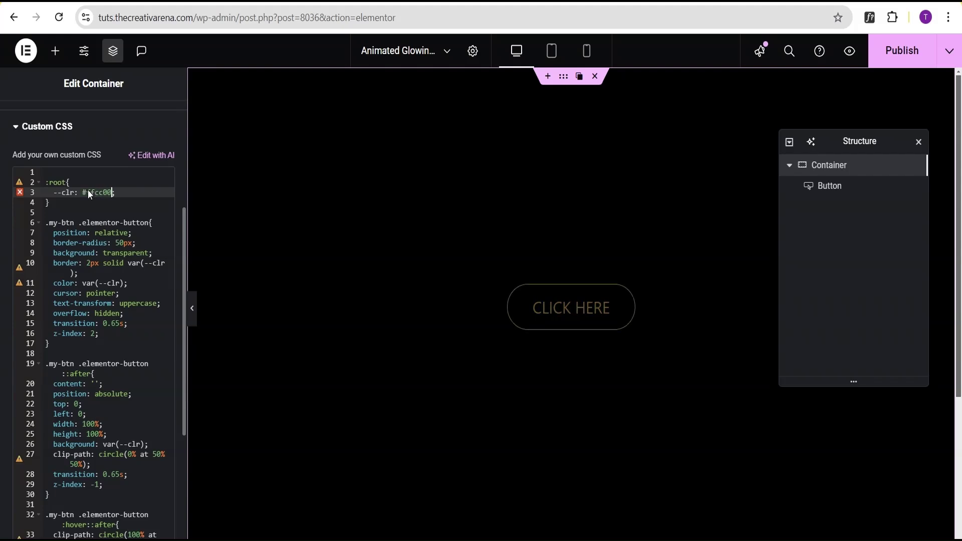
left_click(195, 308)
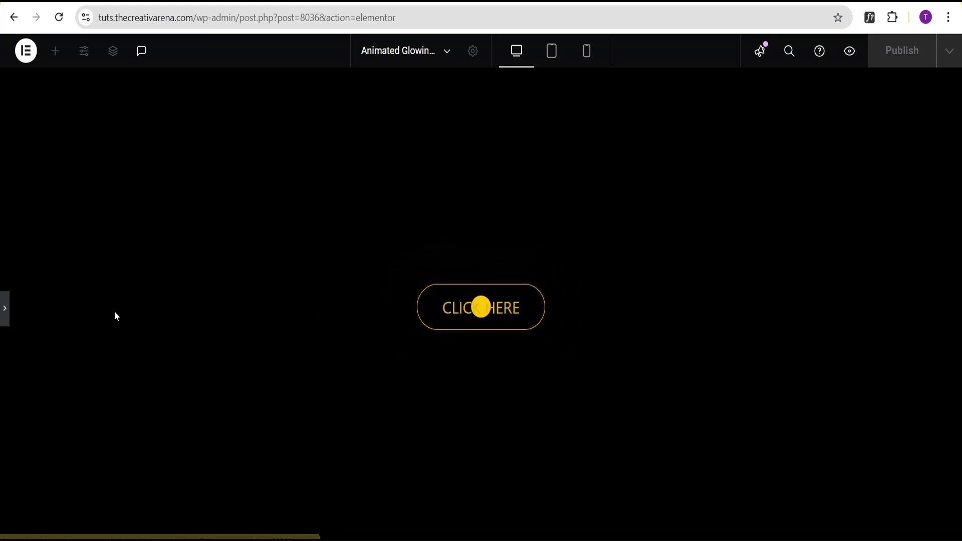
left_click(4, 311)
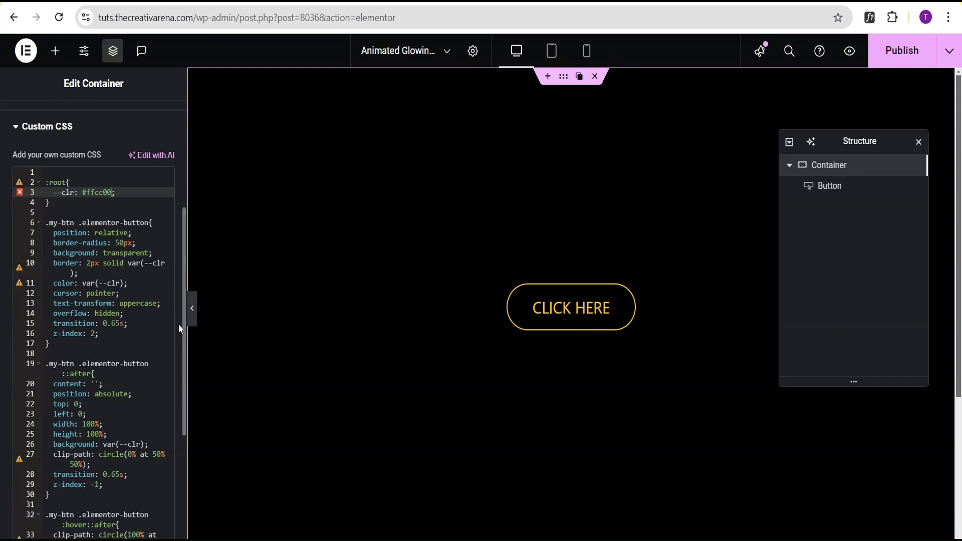
left_click(195, 315)
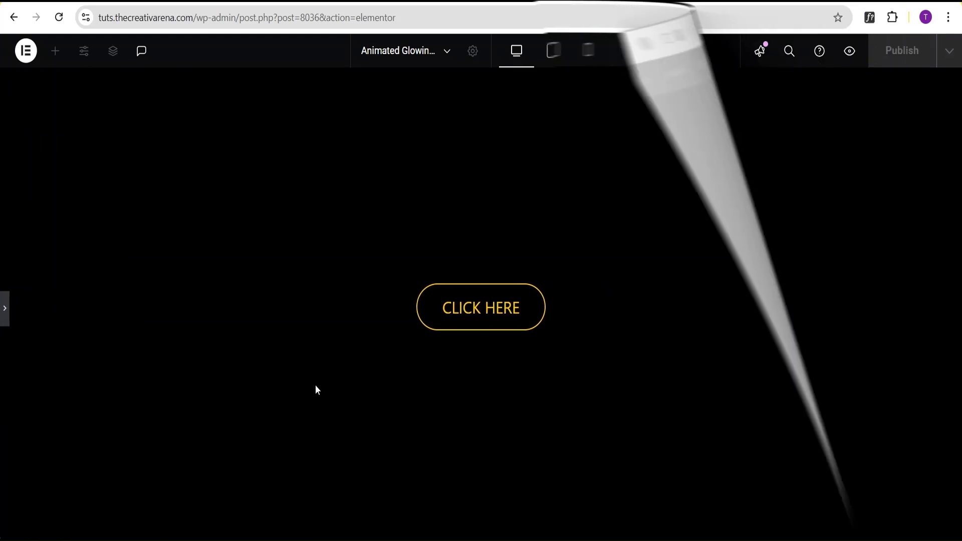